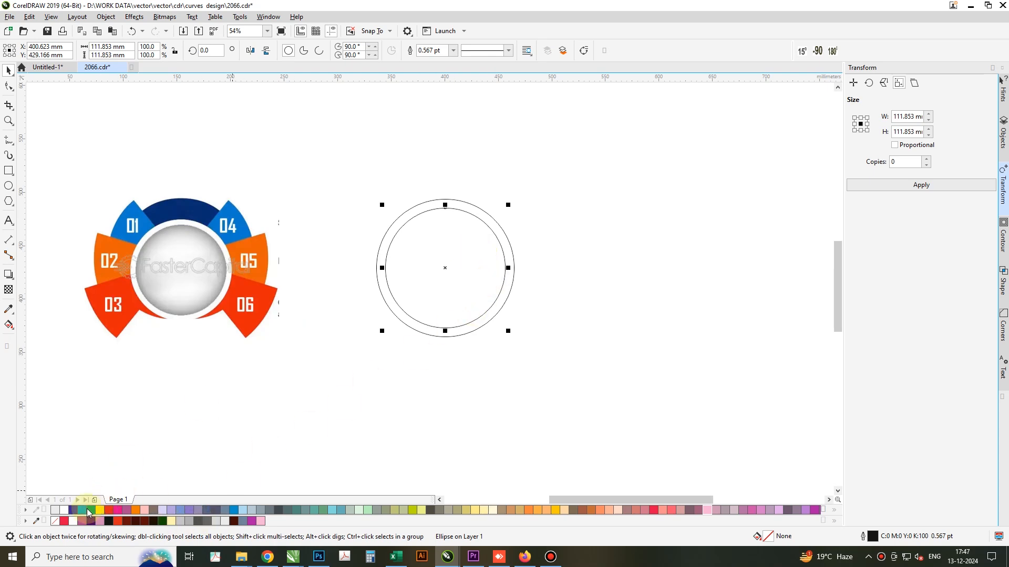
# Fill the inner circle white and remove the fill from a duplicate placed on top of it.
pyautogui.click(66, 510)
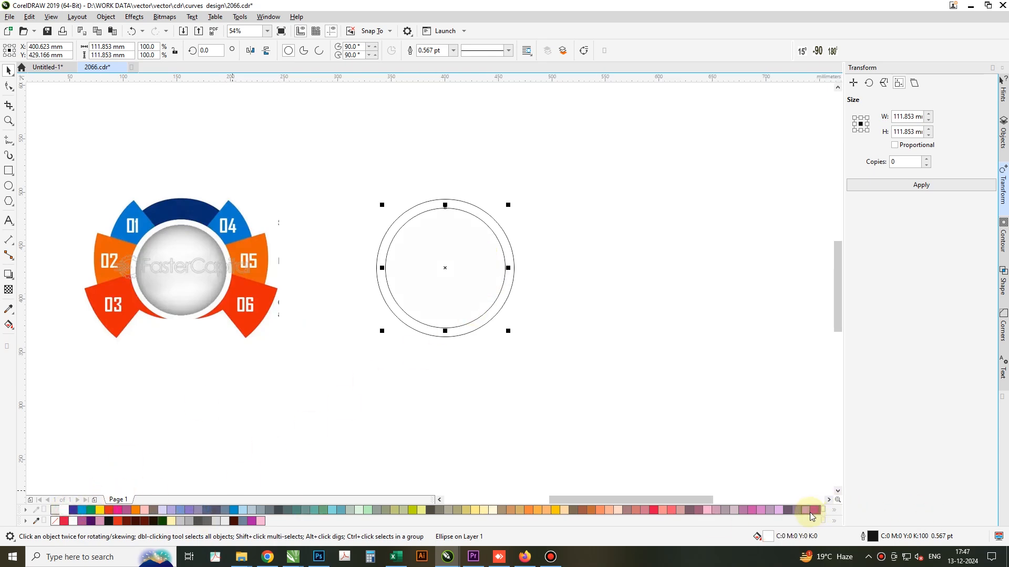
pyautogui.click(505, 322)
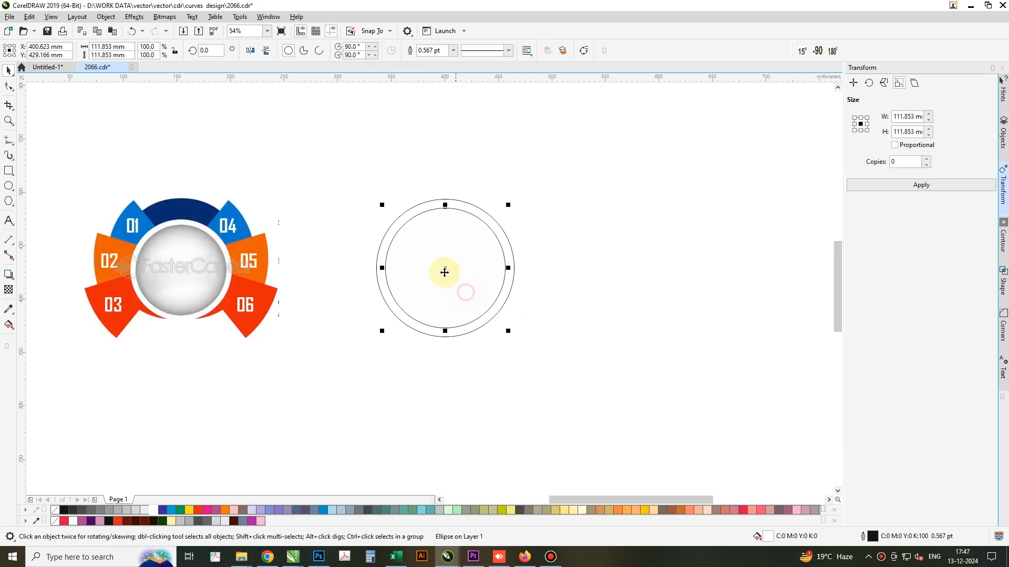
pyautogui.press('Escape')
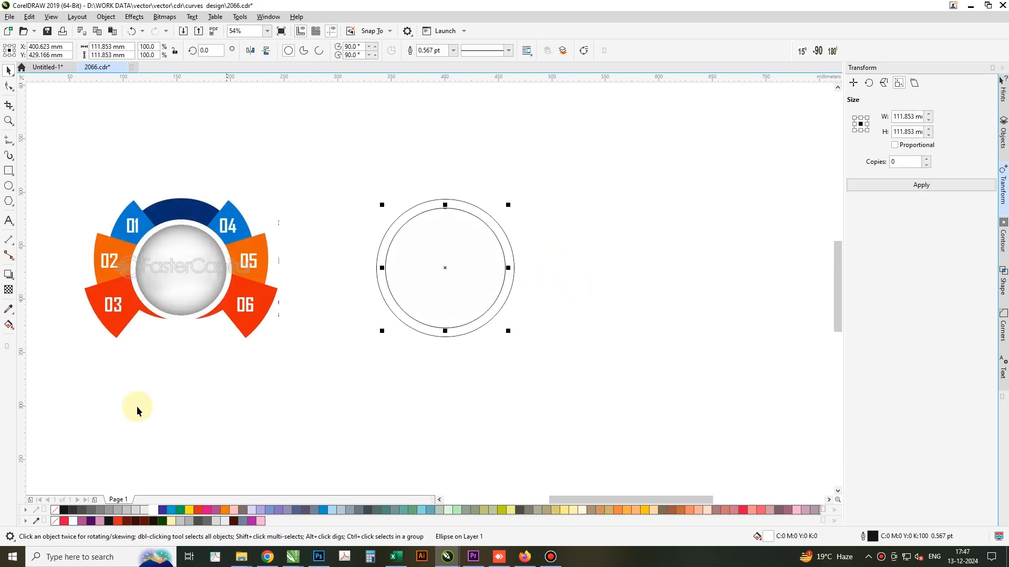
pyautogui.moveTo(55, 511); pyautogui.dragTo(112, 469)
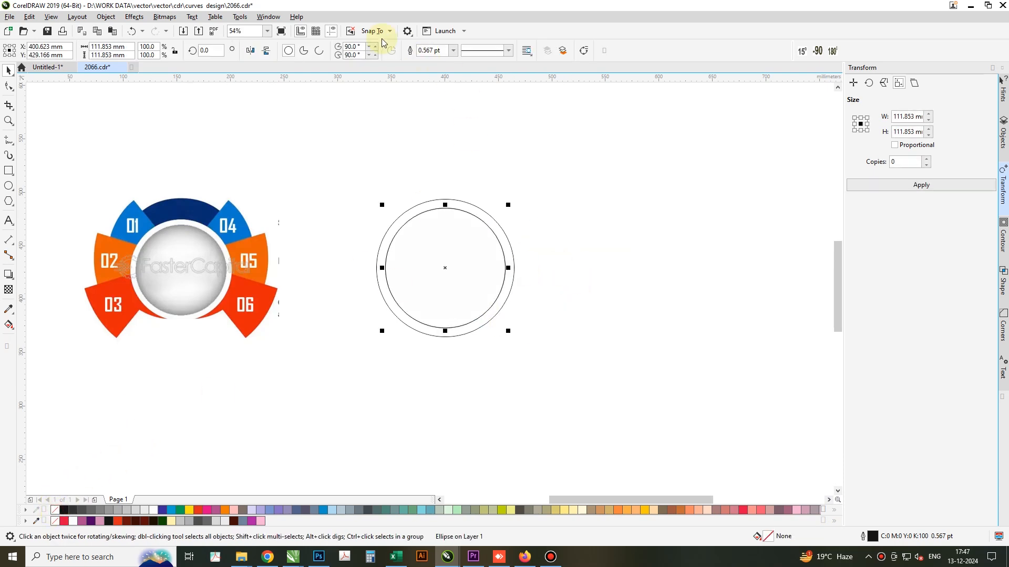
# Set the outline width of the unfilled duplicate circle to 15 pt.
pyautogui.write('5')
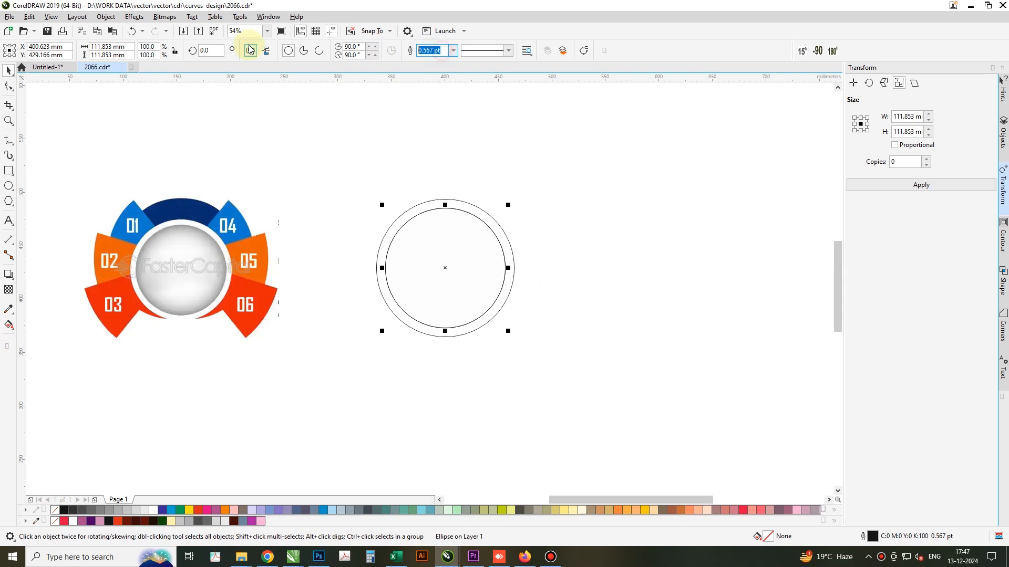
pyautogui.press('Return')
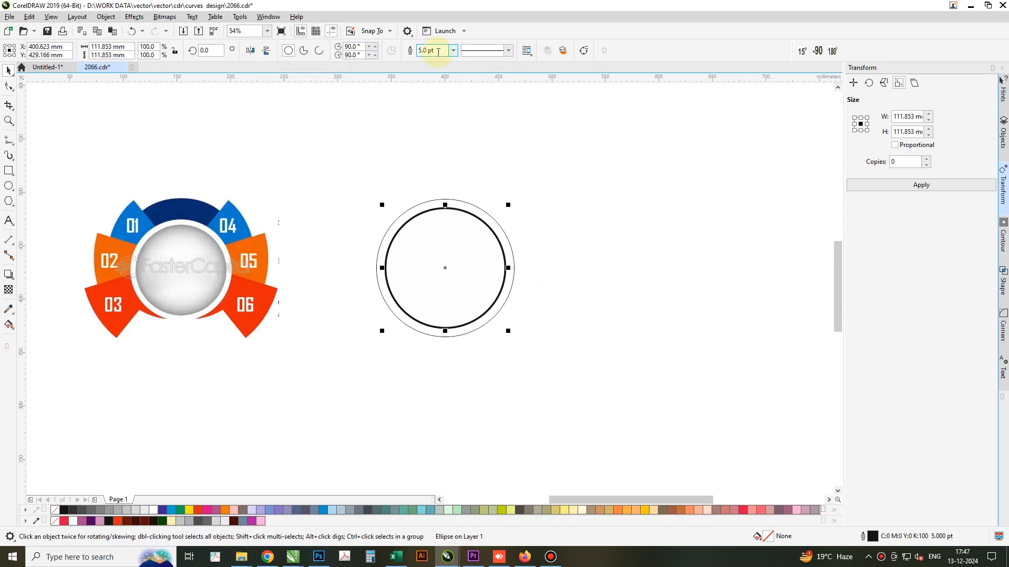
pyautogui.write('9')
pyautogui.press('Return')
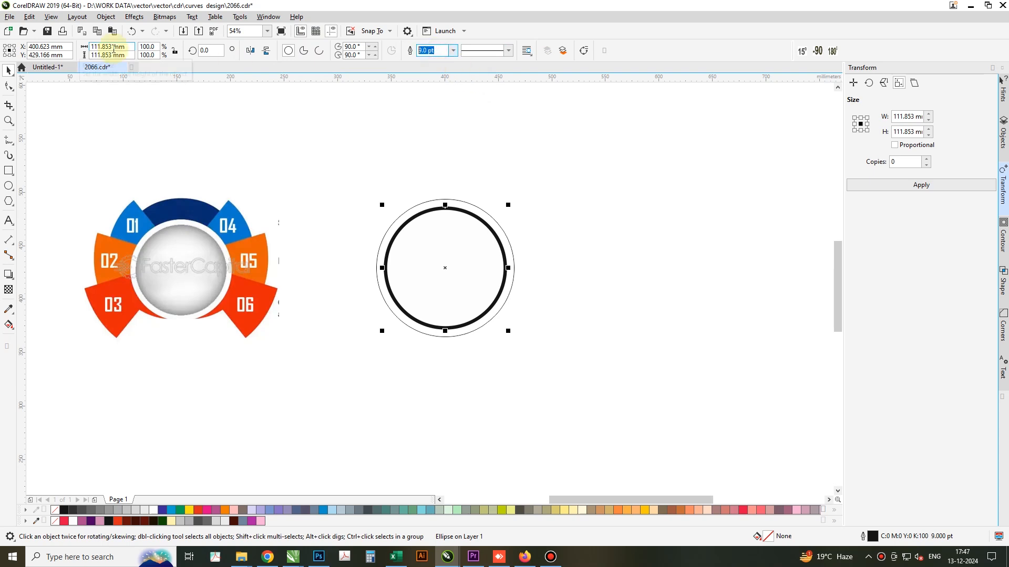
pyautogui.write('15')
pyautogui.press('Return')
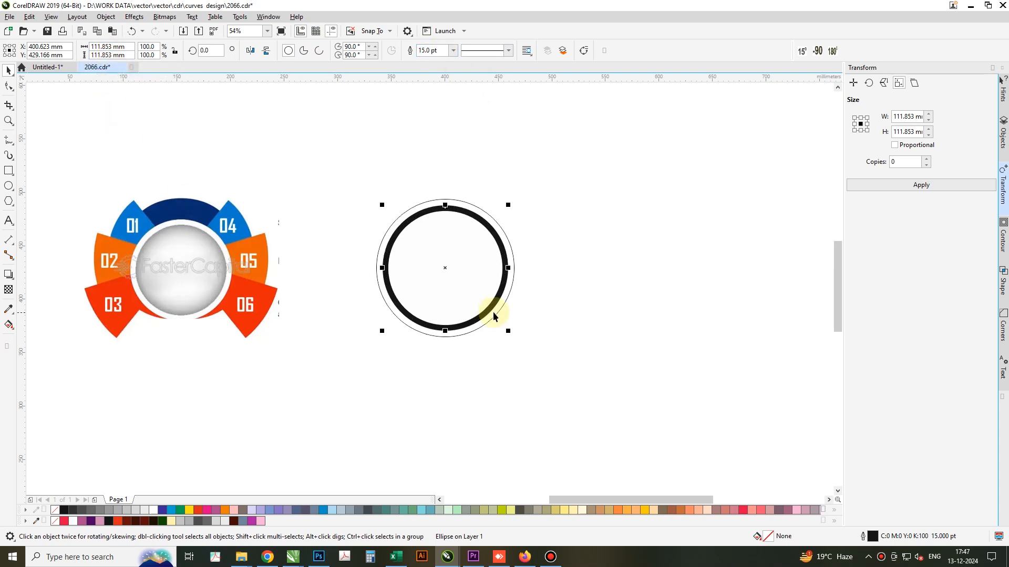
# Convert the thick-outlined circle to a 300 dpi bitmap in CMYK Color (32-bit) mode.
pyautogui.moveTo(455, 272); pyautogui.dragTo(487, 273)
pyautogui.hotkey('ctrl', 'z')
pyautogui.hotkey('alt', 'b')
pyautogui.press('c')
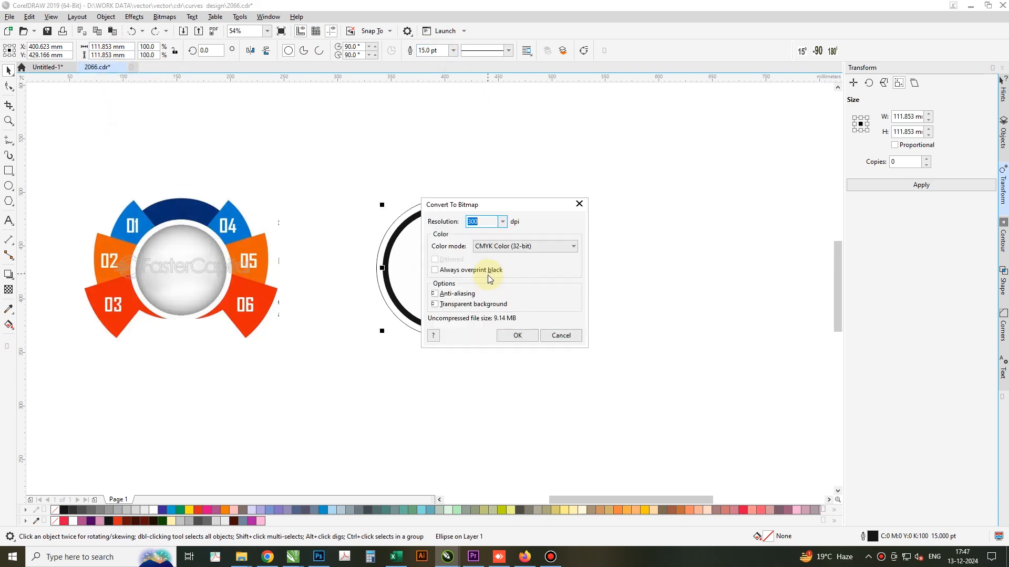
pyautogui.click(516, 336)
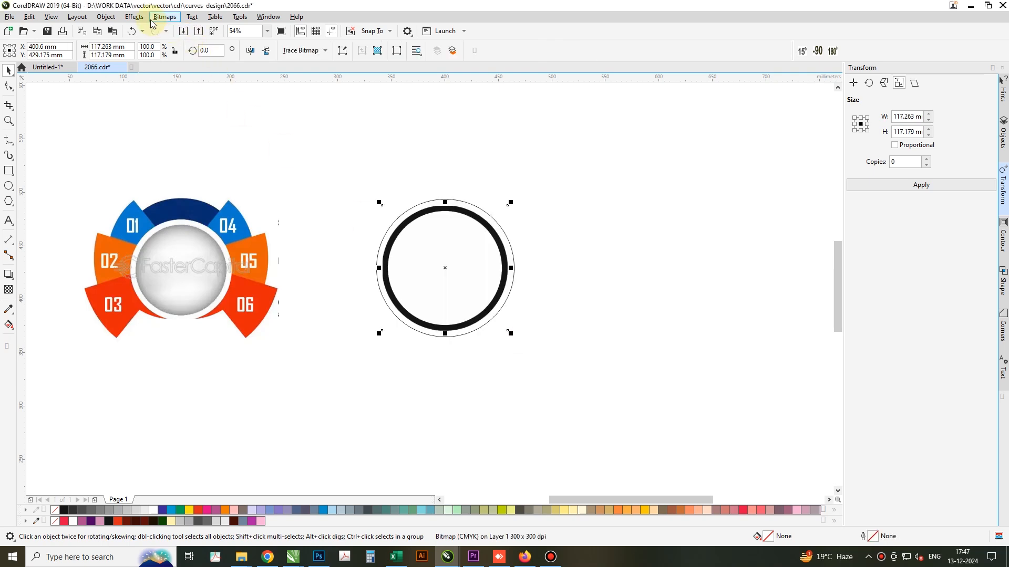
# Apply a Gaussian Blur to the circle bitmap to turn the thick ring into a soft shadow.
pyautogui.click(134, 17)
pyautogui.moveTo(153, 79)
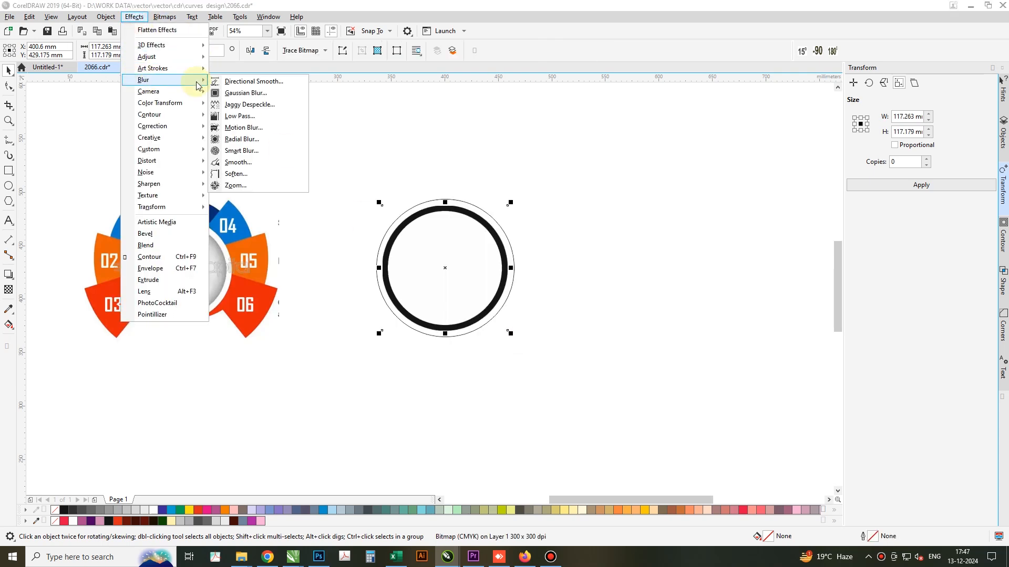
pyautogui.click(263, 90)
pyautogui.moveTo(502, 269); pyautogui.dragTo(526, 277)
pyautogui.click(554, 300)
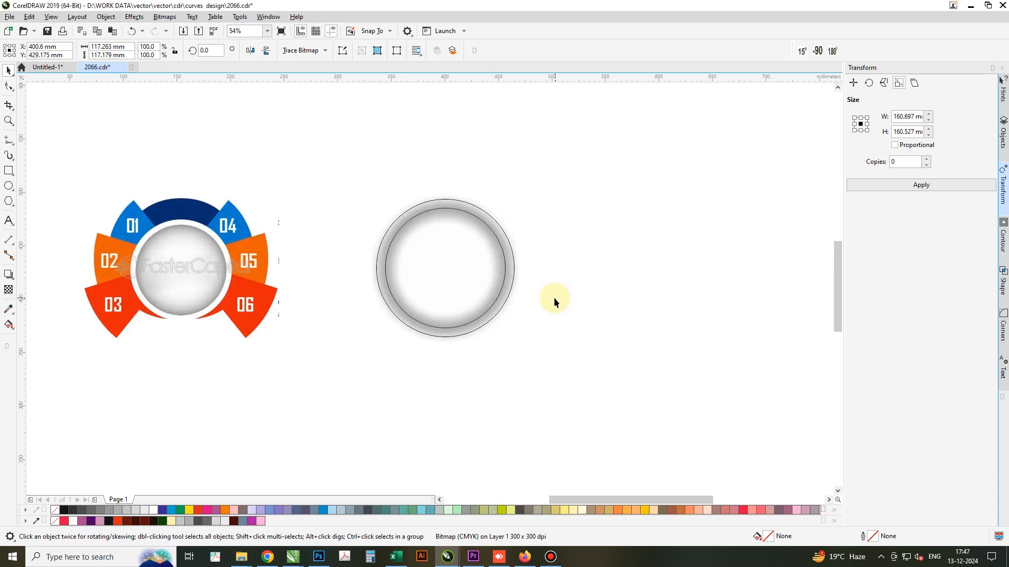
# PowerClip the blurred ring inside the white inner circle and remove that circle's outline.
pyautogui.click(504, 205)
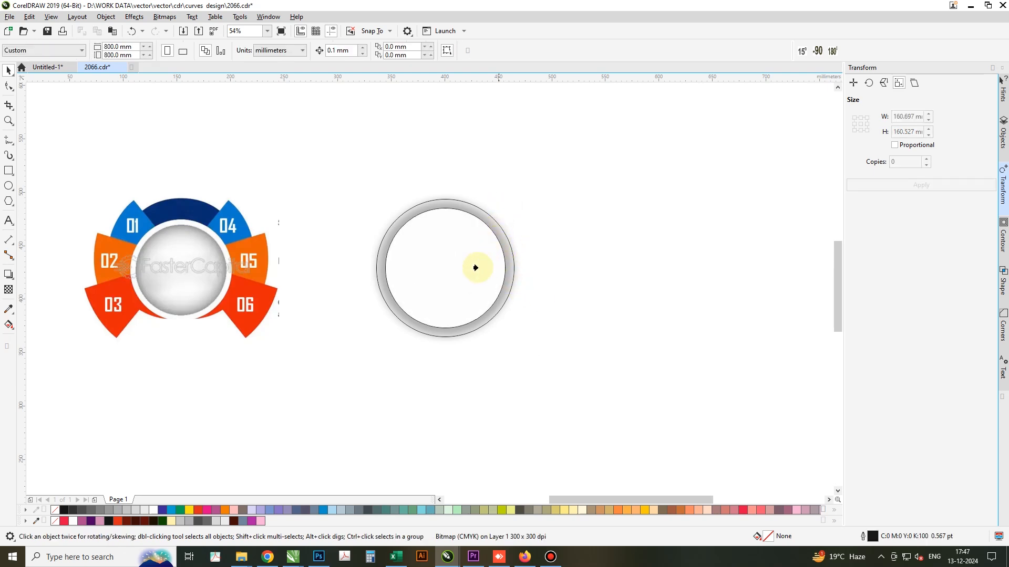
pyautogui.click(459, 264)
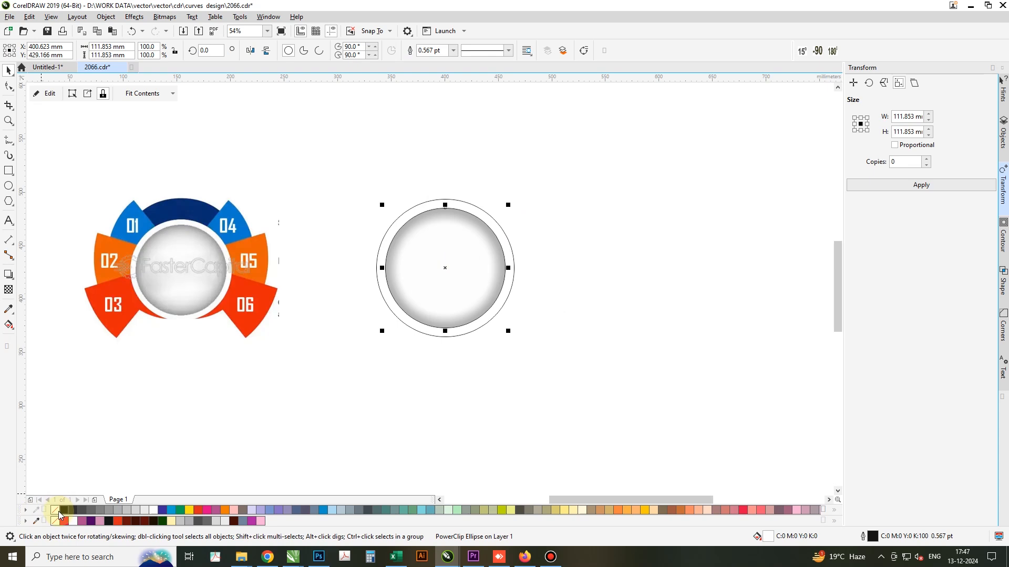
pyautogui.click(565, 390)
pyautogui.click(443, 313)
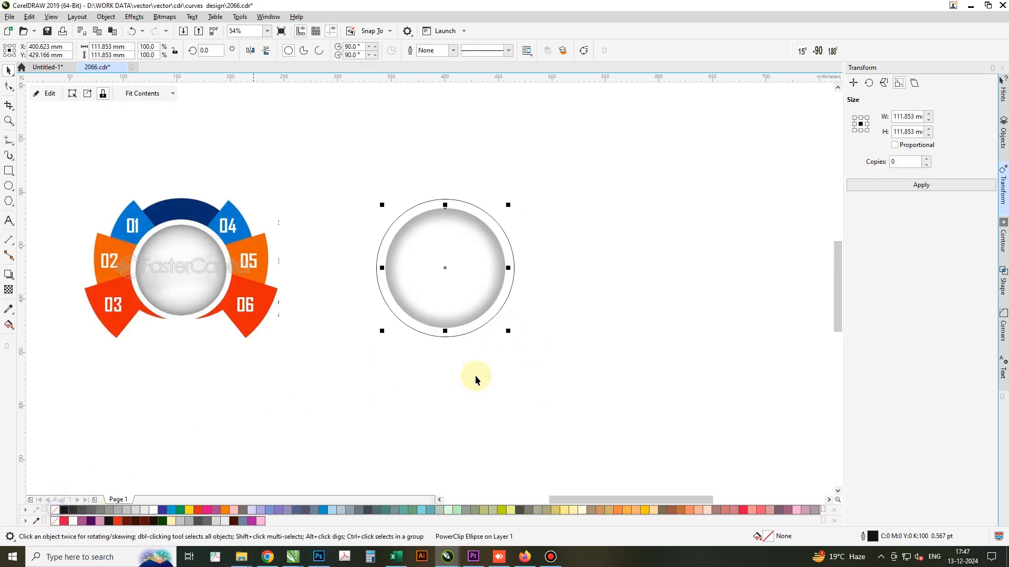
# Fill the larger circle around the shaded disc with pale green, C:10 M:0 Y:10 K:0.
pyautogui.click(502, 369)
pyautogui.click(473, 329)
pyautogui.click(157, 510)
pyautogui.click(491, 349)
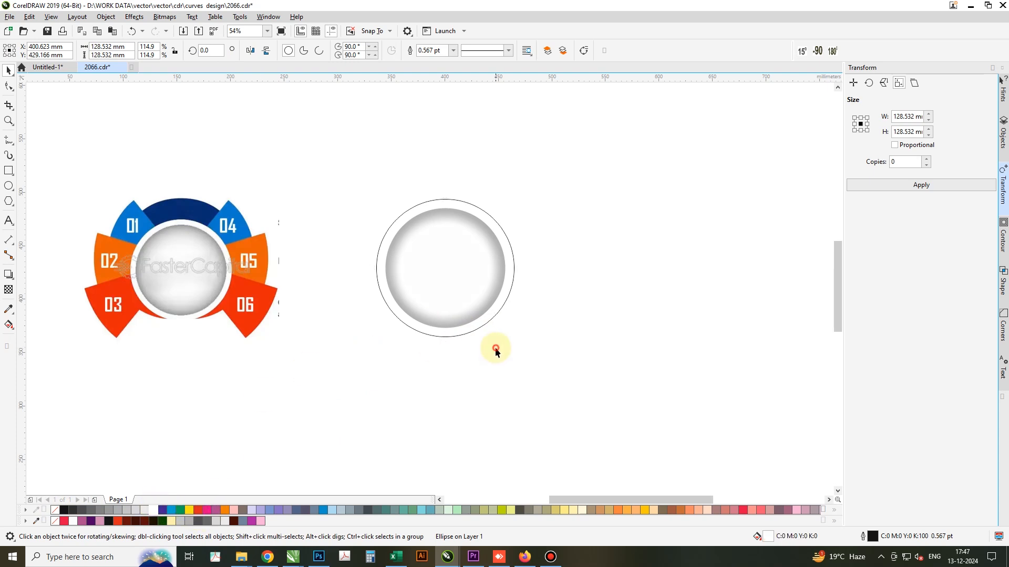
pyautogui.click(464, 331)
pyautogui.click(55, 510)
pyautogui.click(179, 511)
pyautogui.click(595, 352)
# Apply a white fill to the shaded inner disc.
pyautogui.click(480, 292)
pyautogui.click(153, 510)
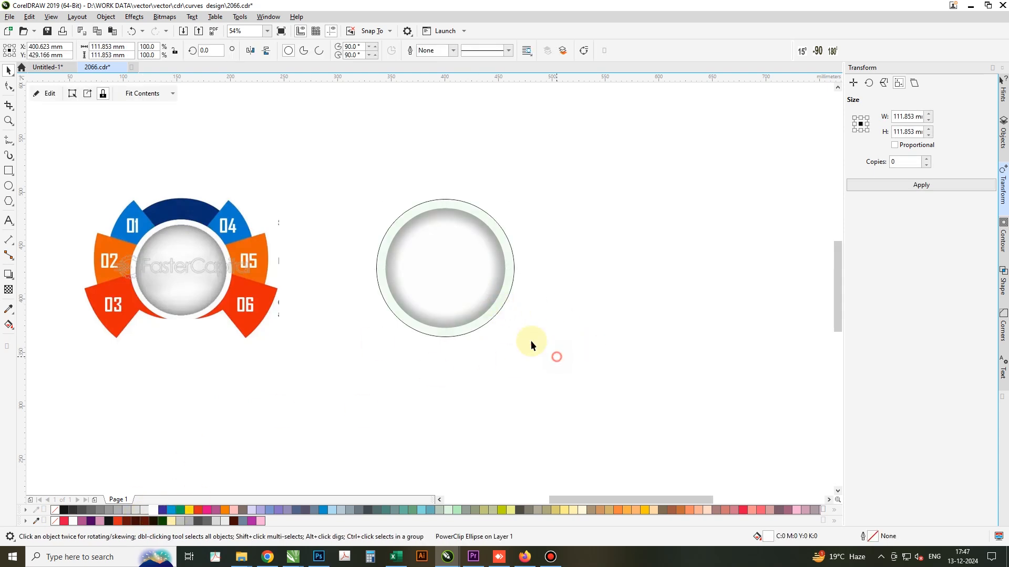
pyautogui.click(556, 356)
# Make an enlarged concentric copy of the pale green circle, about 177.6 mm in diameter, and remove its fill.
pyautogui.click(476, 325)
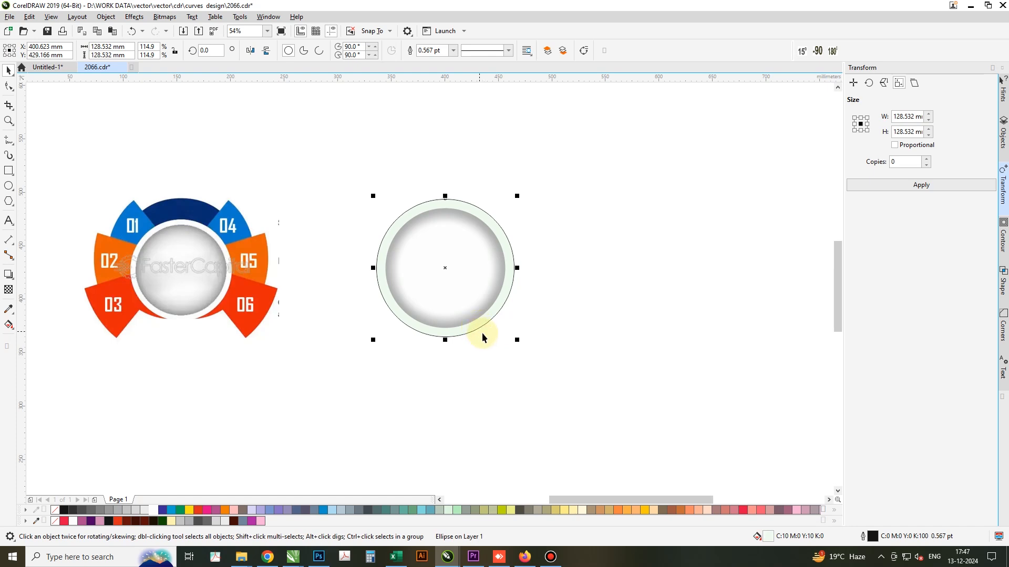
pyautogui.moveTo(518, 341); pyautogui.dragTo(546, 370)
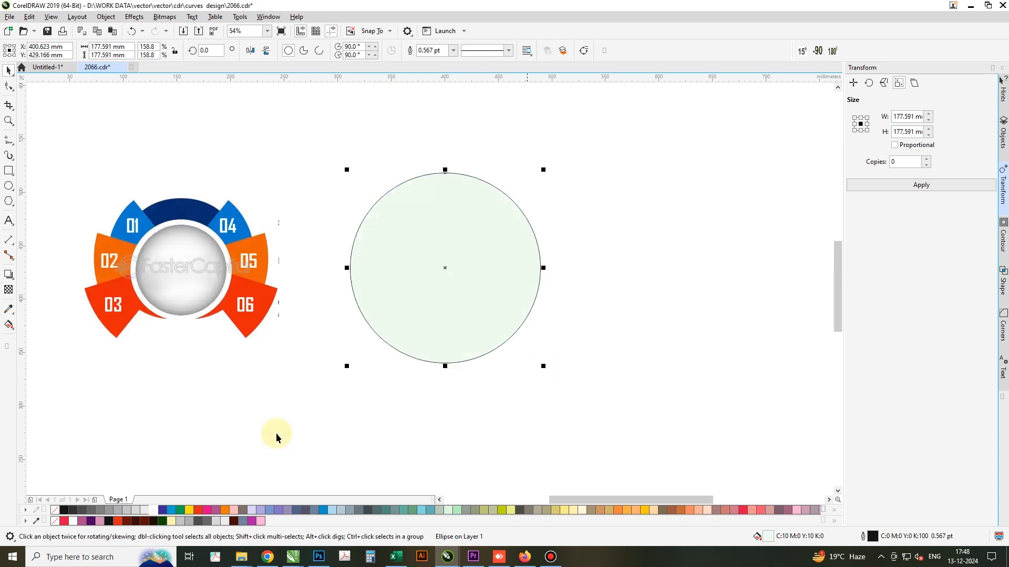
pyautogui.click(56, 510)
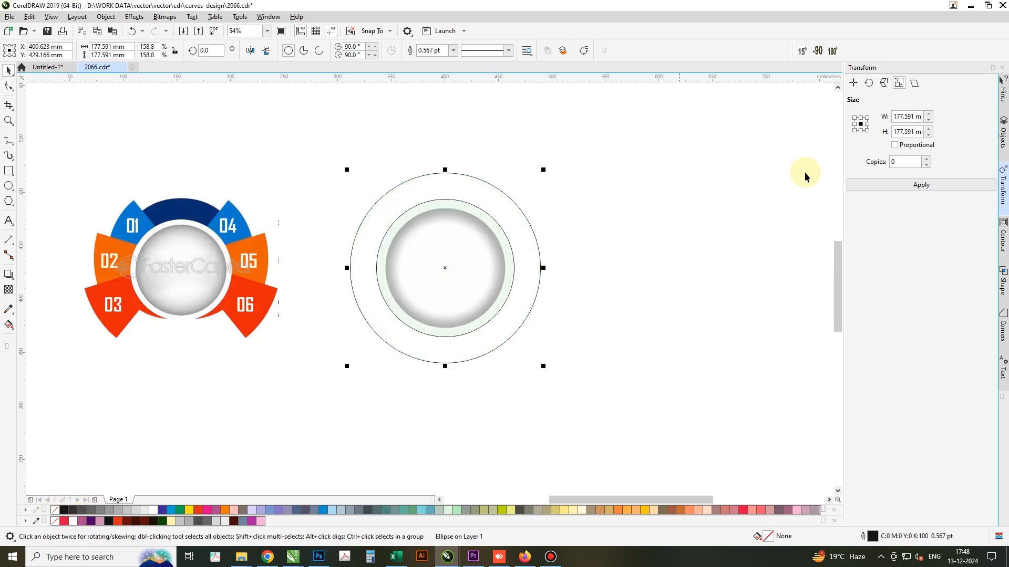
# Add a one-step outside contour with a 15 mm offset to the enlarged unfilled circle.
pyautogui.click(1002, 244)
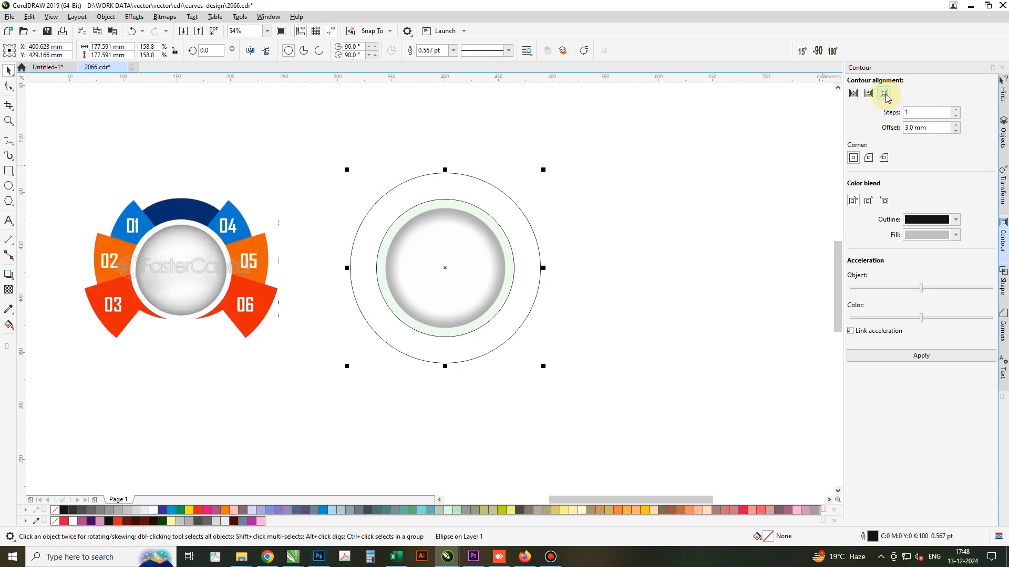
pyautogui.click(940, 357)
pyautogui.moveTo(938, 127); pyautogui.dragTo(841, 128)
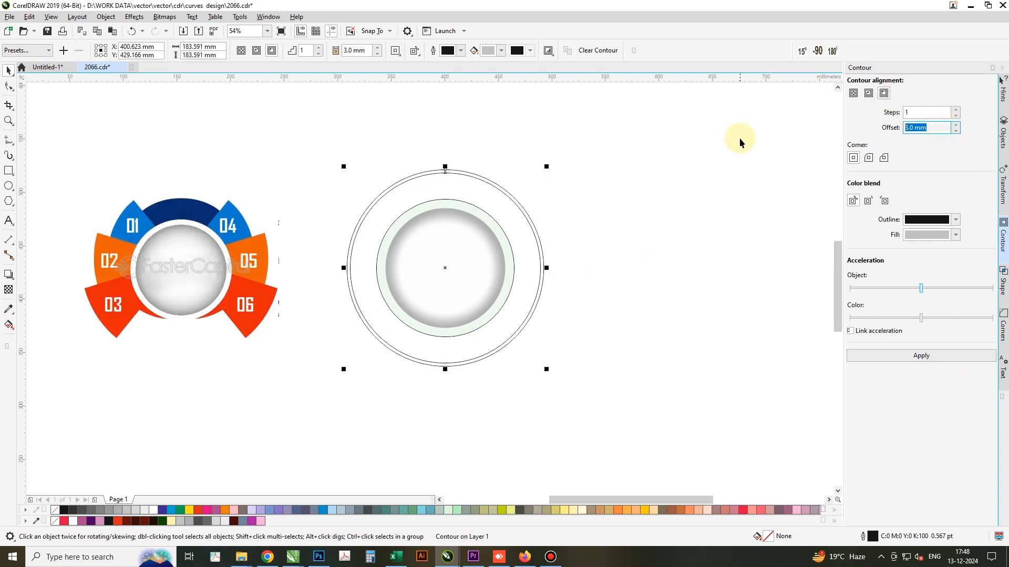
pyautogui.write('5')
pyautogui.press('Return')
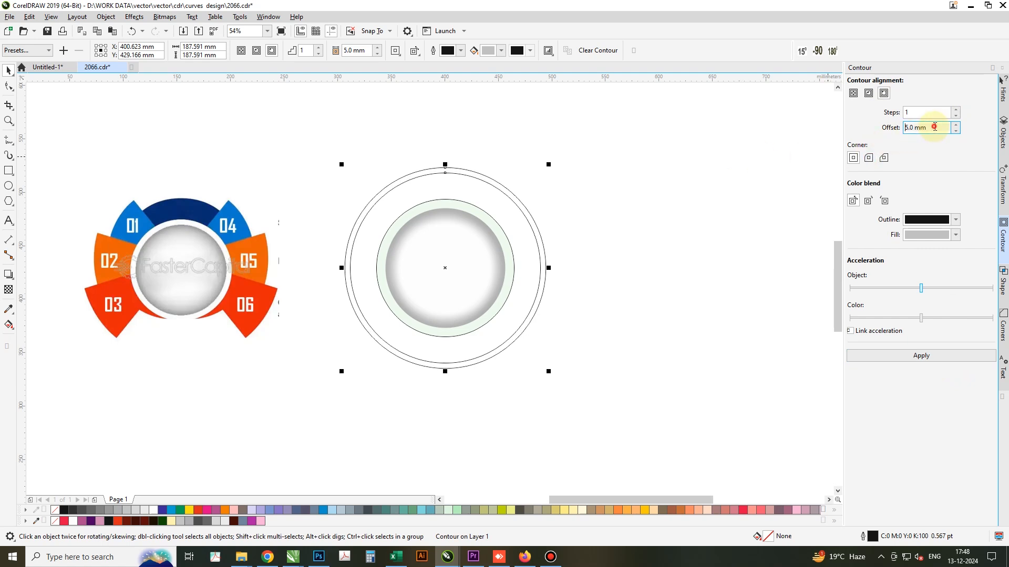
pyautogui.write('10')
pyautogui.press('Return')
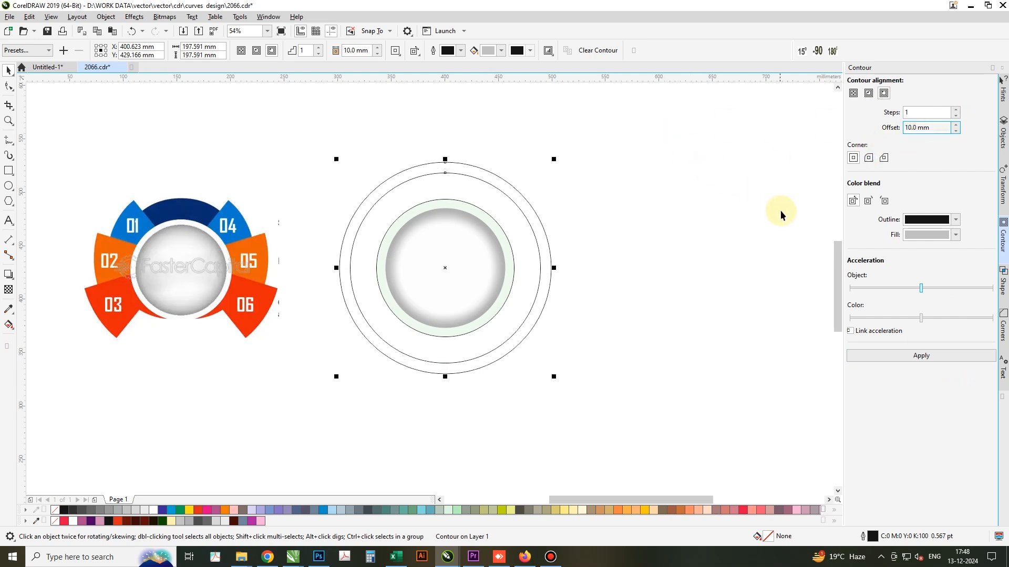
pyautogui.moveTo(941, 127); pyautogui.dragTo(716, 130)
pyautogui.write('15')
pyautogui.press('Return')
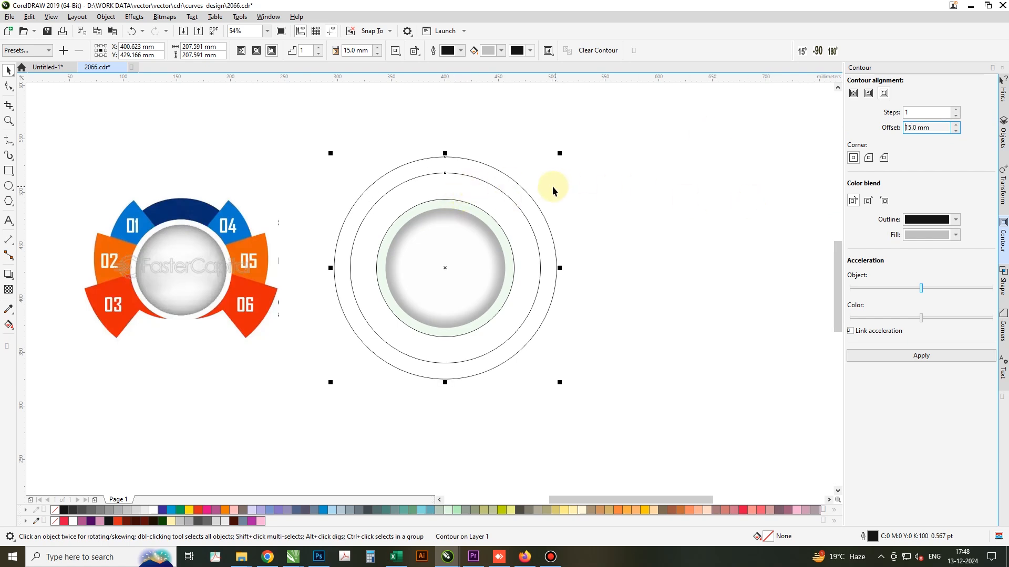
pyautogui.click(932, 353)
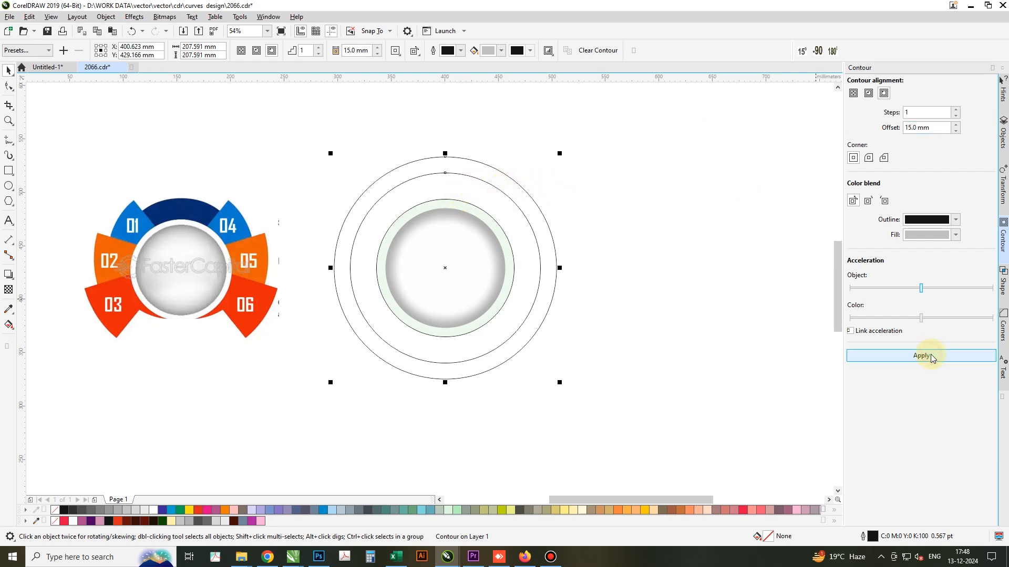
# Increase the contour to 3 steps and break it apart into separate circles.
pyautogui.click(956, 110)
pyautogui.click(955, 110)
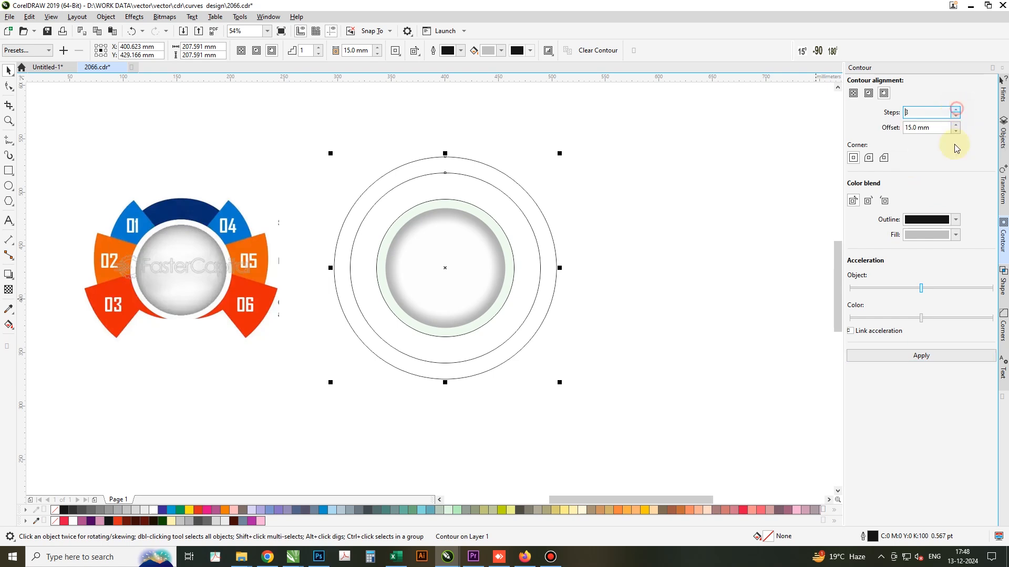
pyautogui.click(922, 356)
pyautogui.rightClick(484, 169)
pyautogui.click(521, 176)
pyautogui.click(692, 318)
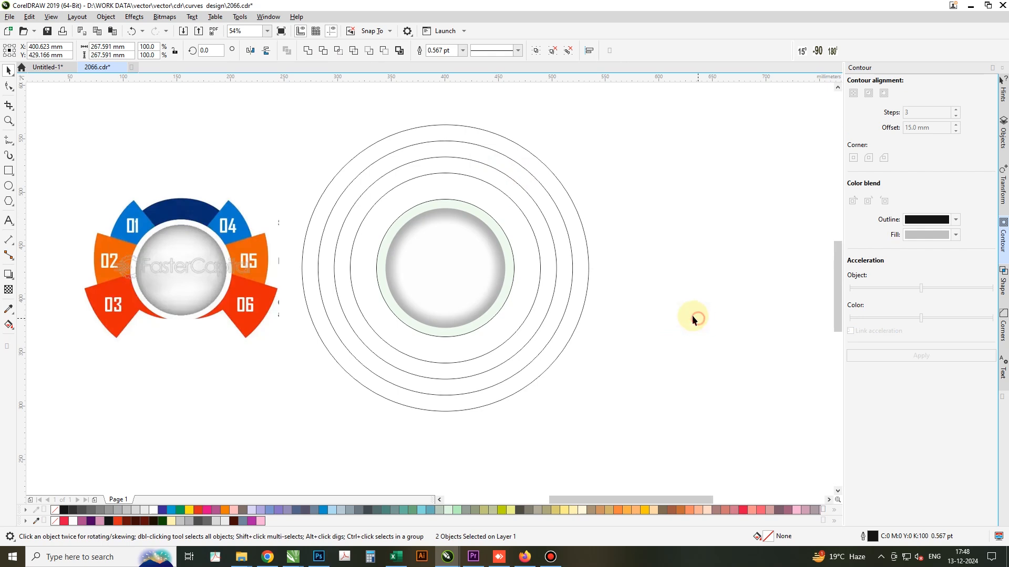
# Fill the outermost circle with red-orange sampled from segment 03 and the next circle inward with orange from segment 02.
pyautogui.click(8, 311)
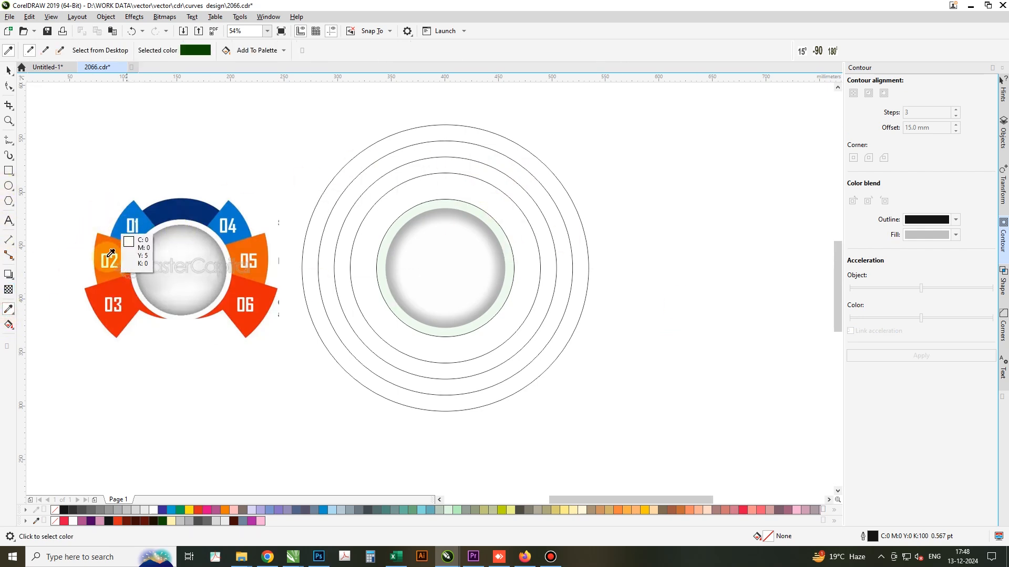
pyautogui.click(110, 315)
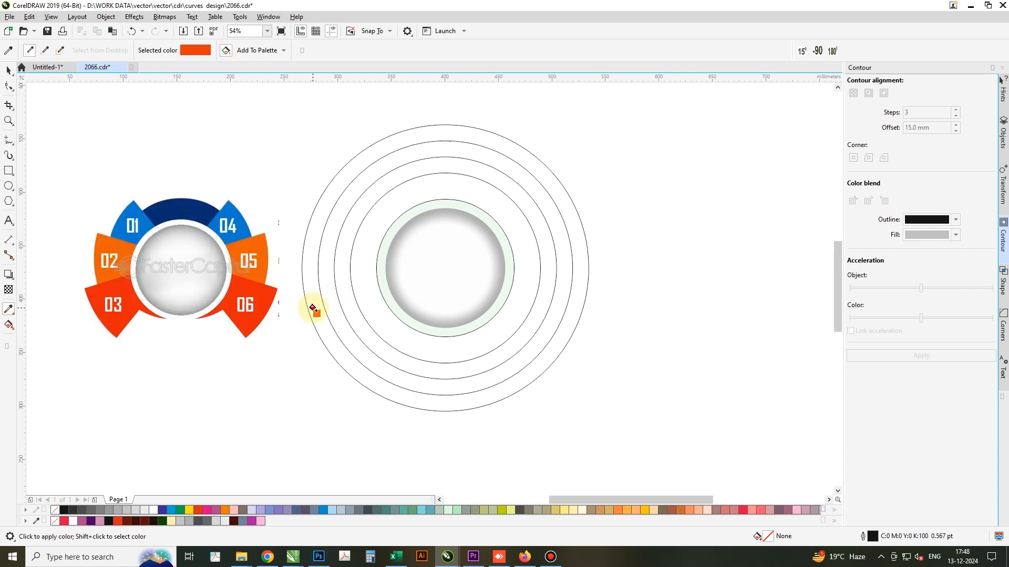
pyautogui.click(312, 307)
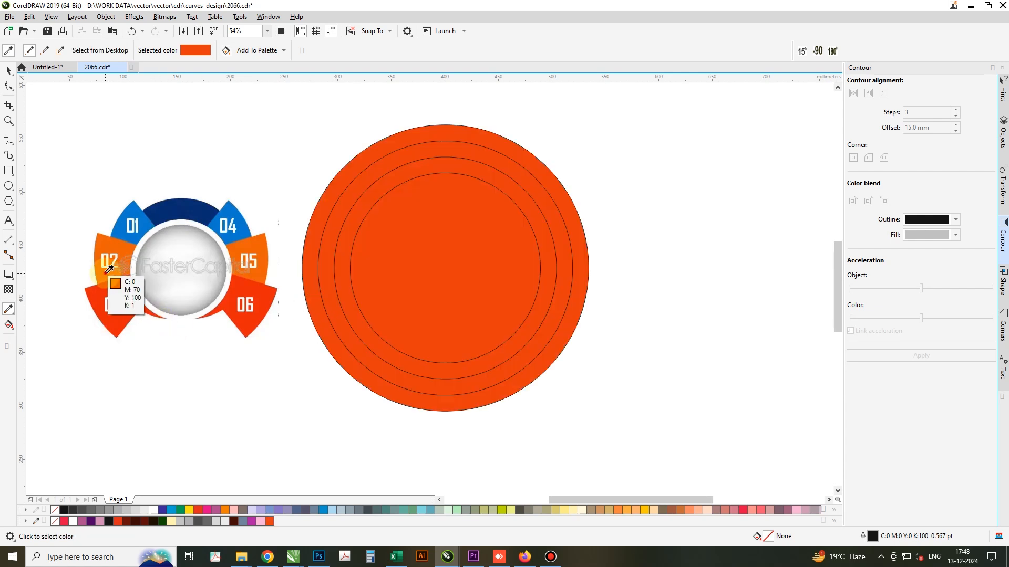
pyautogui.click(106, 273)
pyautogui.click(337, 310)
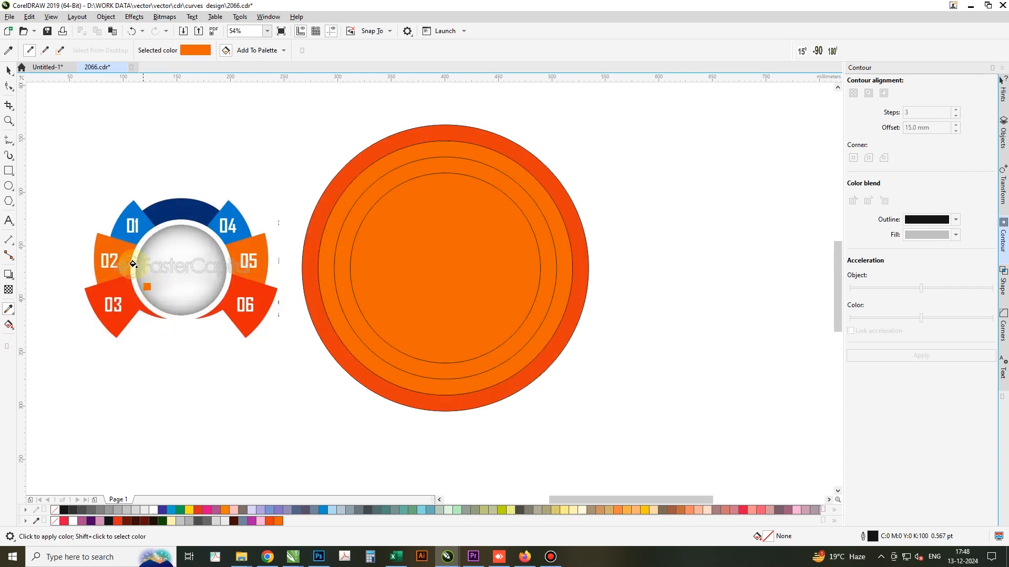
# Fill the third circle from the outside with blue sampled from segment 01, and select the unfilled circle inside it.
pyautogui.click(131, 233)
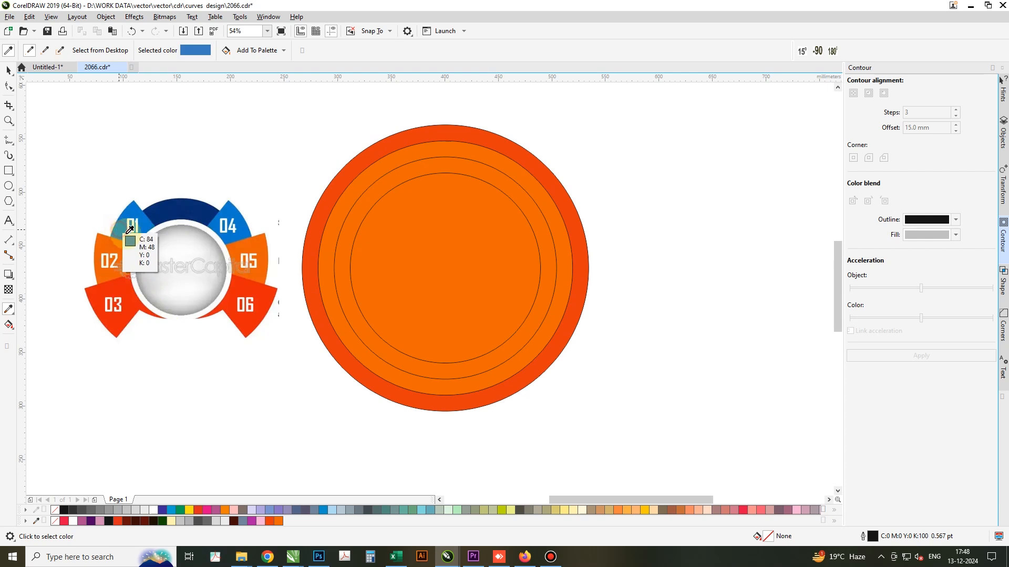
pyautogui.click(371, 337)
pyautogui.press('space')
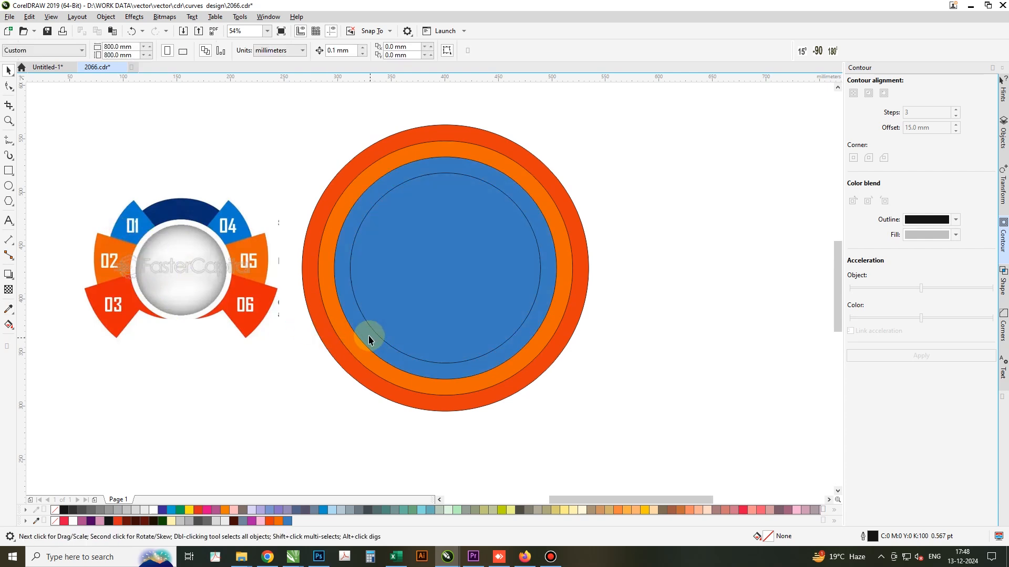
pyautogui.click(364, 291)
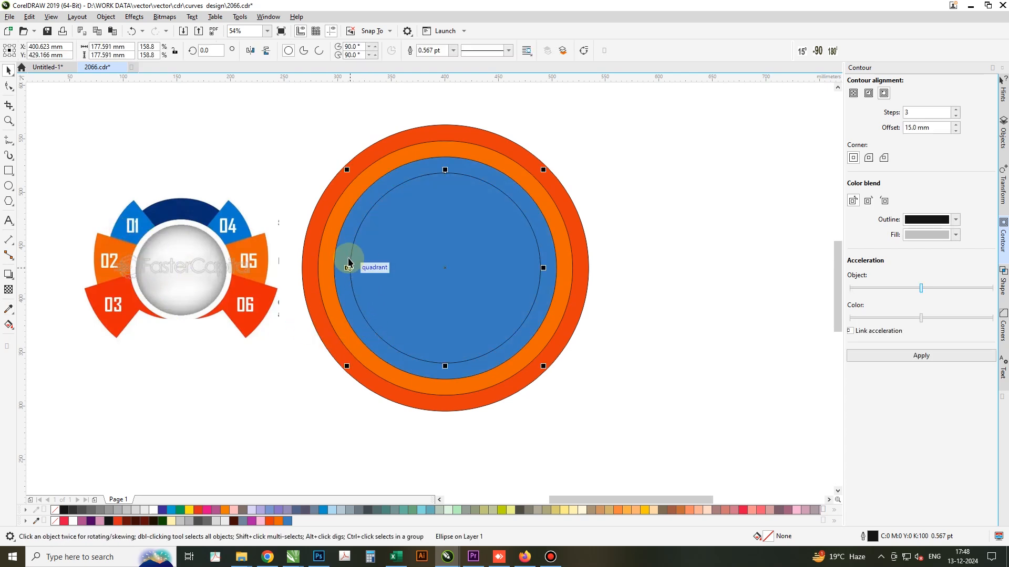
# Send the large concentric circles behind the shaded central disc.
pyautogui.keyDown('shift'); pyautogui.click(341, 235); pyautogui.keyUp('shift')
pyautogui.keyDown('shift'); pyautogui.click(334, 222); pyautogui.keyUp('shift')
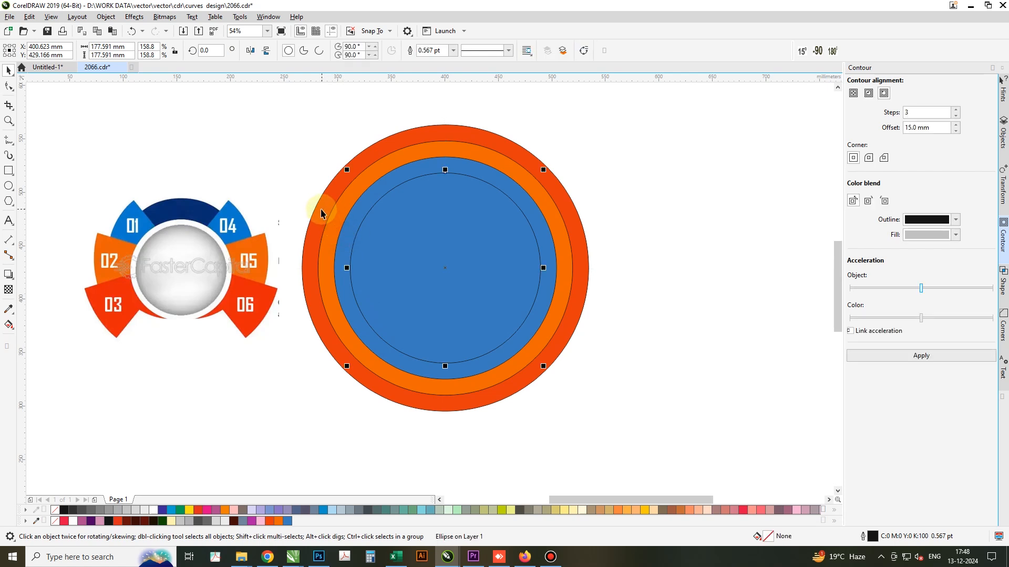
pyautogui.keyDown('shift'); pyautogui.click(349, 229); pyautogui.keyUp('shift')
pyautogui.hotkey('shift', 'pagedown')
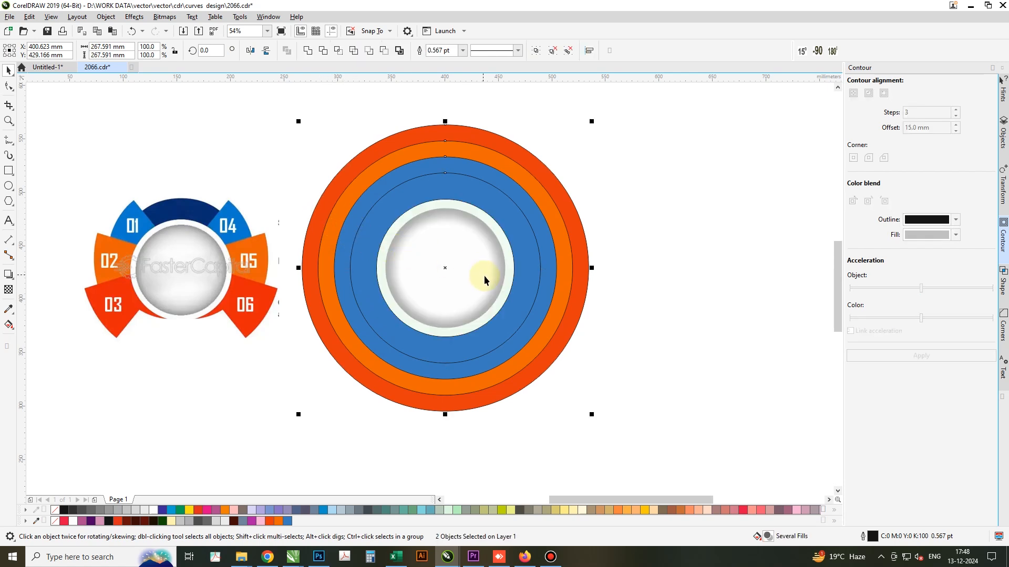
pyautogui.click(606, 331)
# Fill the innermost large circle with dark blue sampled from the reference's top arc.
pyautogui.click(468, 188)
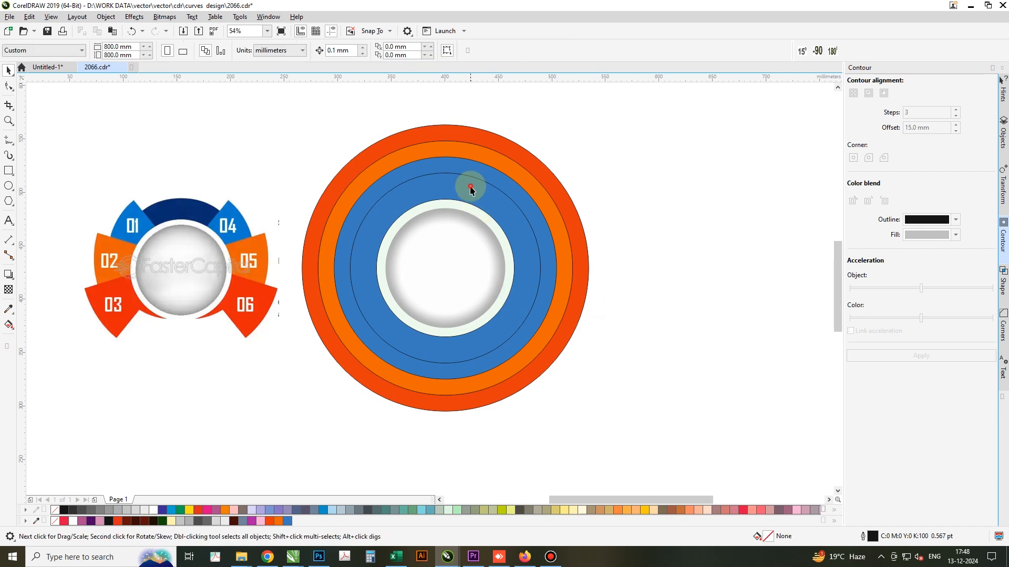
pyautogui.click(8, 309)
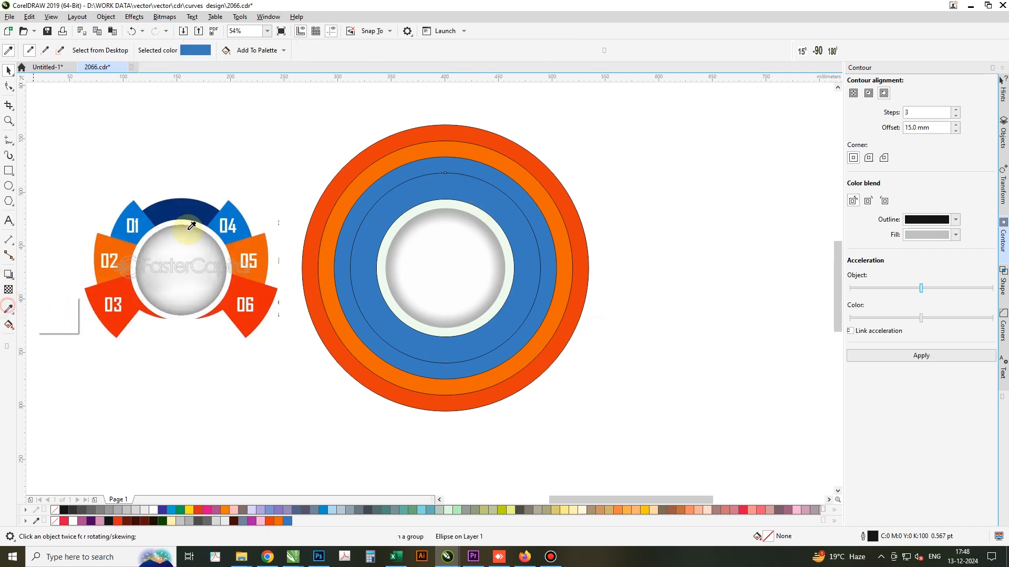
pyautogui.click(186, 210)
pyautogui.click(464, 189)
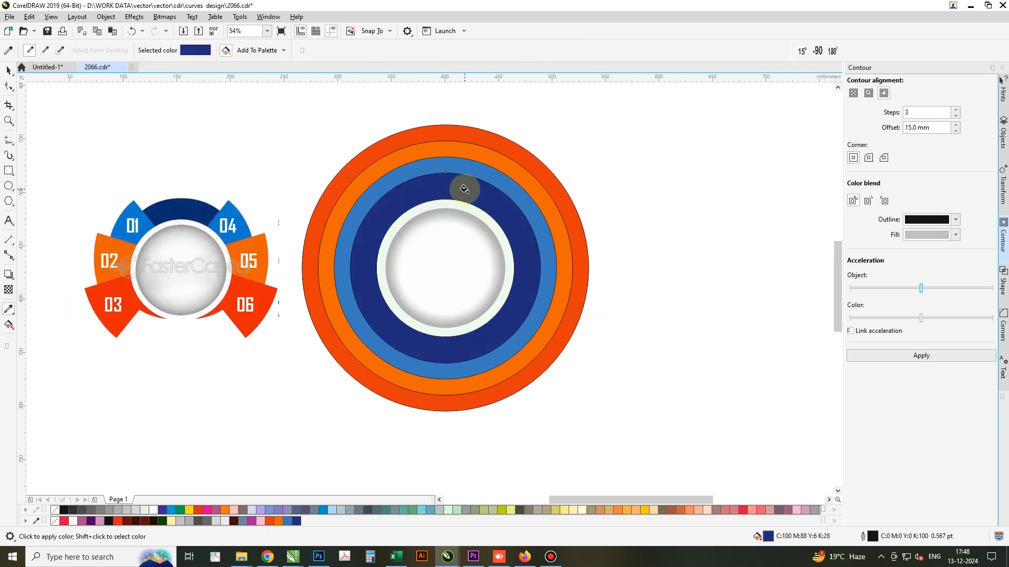
# Remove the outlines from all the rings and the central disc, and ungroup everything in that selection.
pyautogui.press('space')
pyautogui.moveTo(583, 118); pyautogui.dragTo(450, 252)
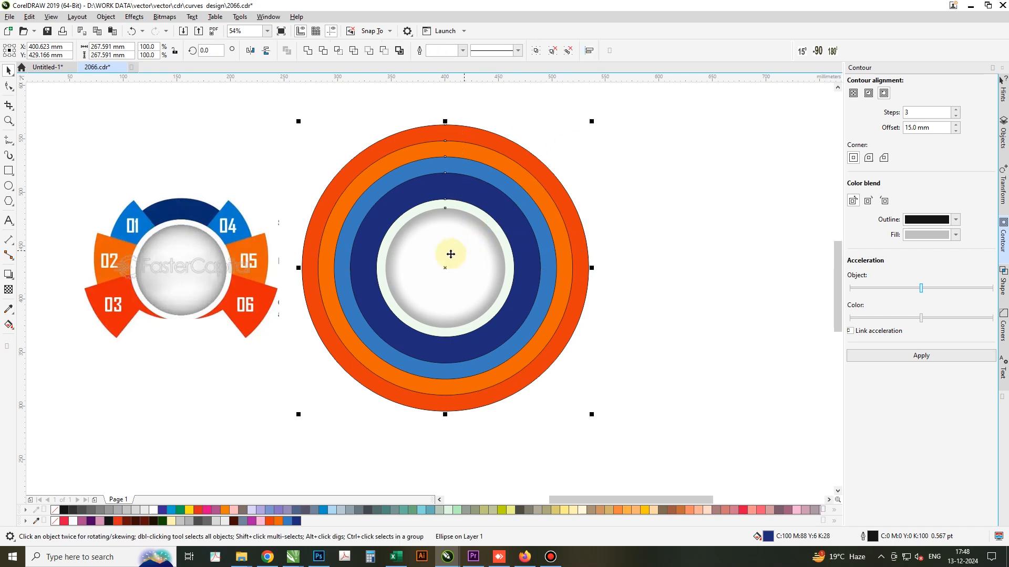
pyautogui.rightClick(54, 510)
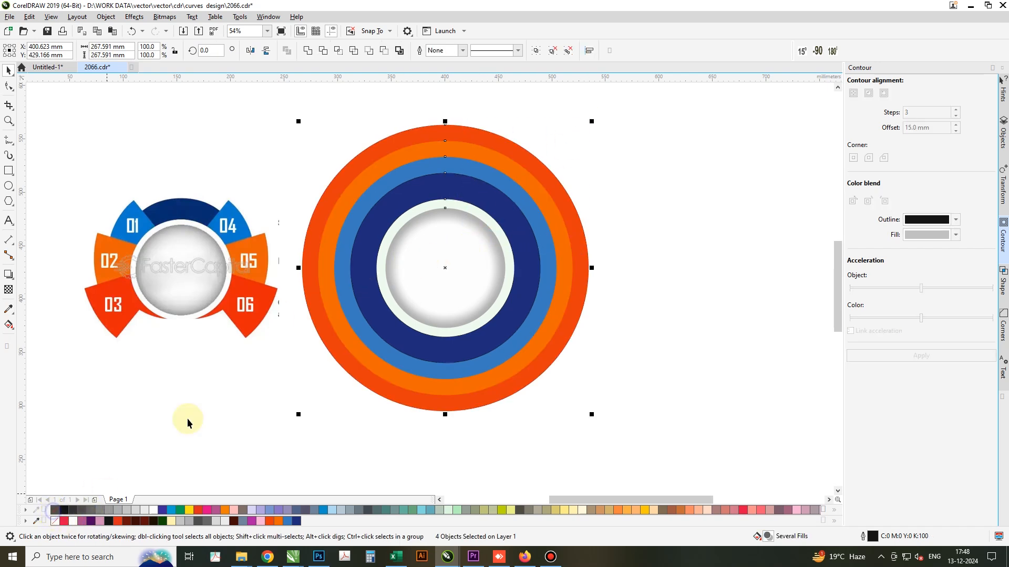
pyautogui.click(568, 51)
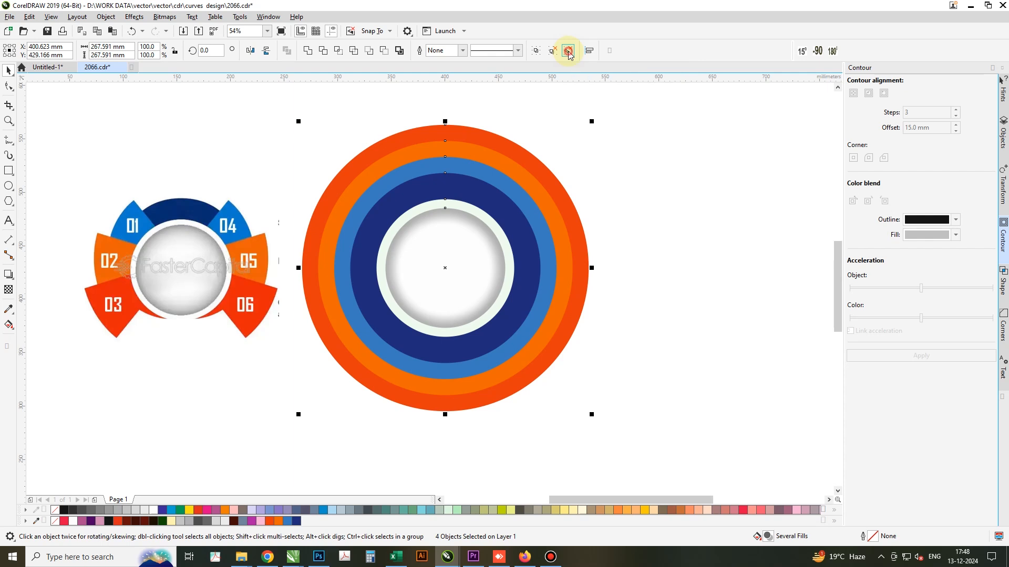
pyautogui.click(661, 203)
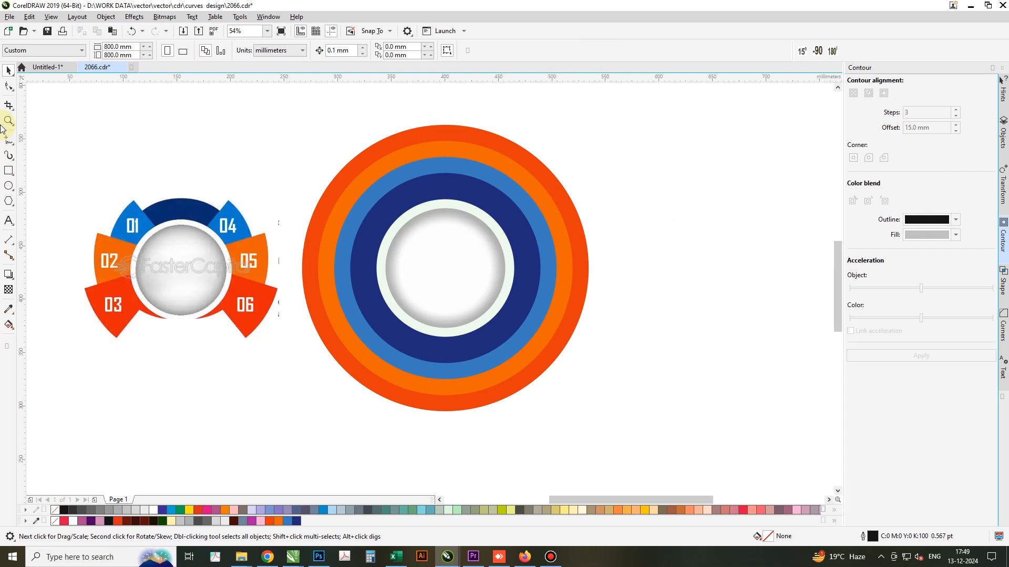
# Draw a square over the upper part of the rings and rotate it to 315° as a diamond about 186 mm across.
pyautogui.click(8, 171)
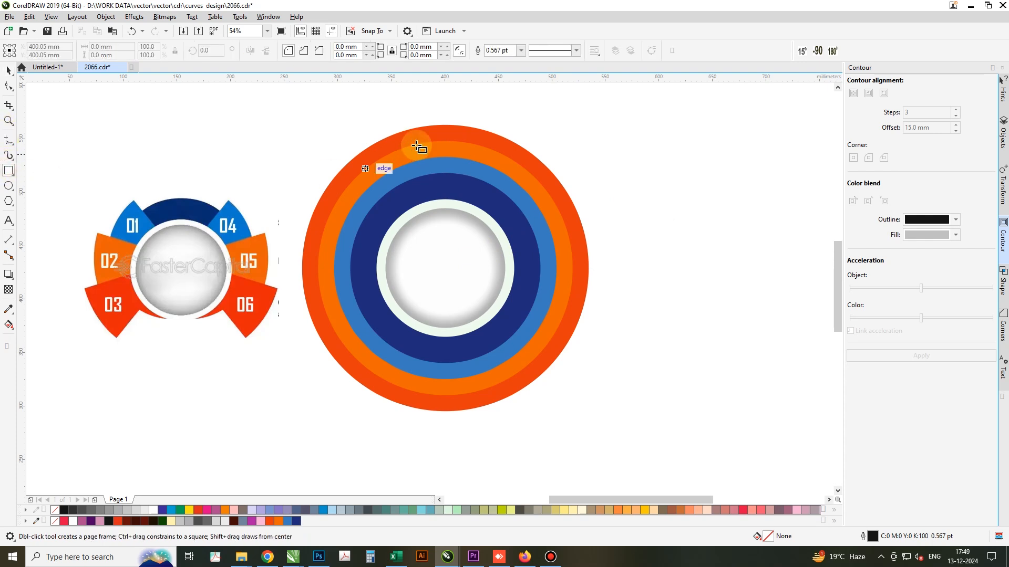
pyautogui.moveTo(419, 93); pyautogui.dragTo(506, 234)
pyautogui.press('space')
pyautogui.click(564, 90)
pyautogui.moveTo(563, 91); pyautogui.dragTo(592, 174)
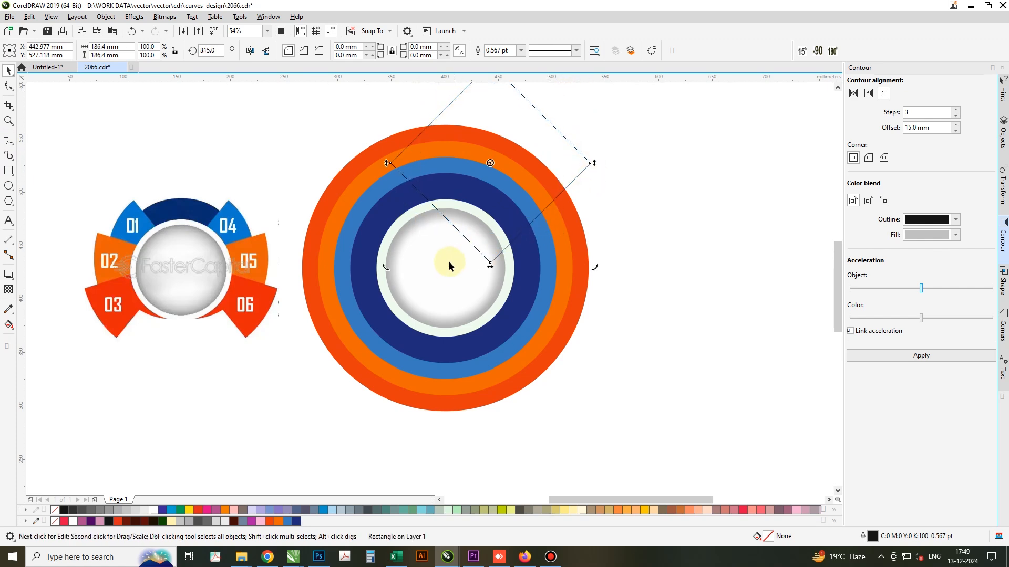
# Centre the diamond horizontally on the central disc and trim the light blue circle with it.
pyautogui.keyDown('shift'); pyautogui.click(444, 269); pyautogui.keyUp('shift')
pyautogui.press('c')
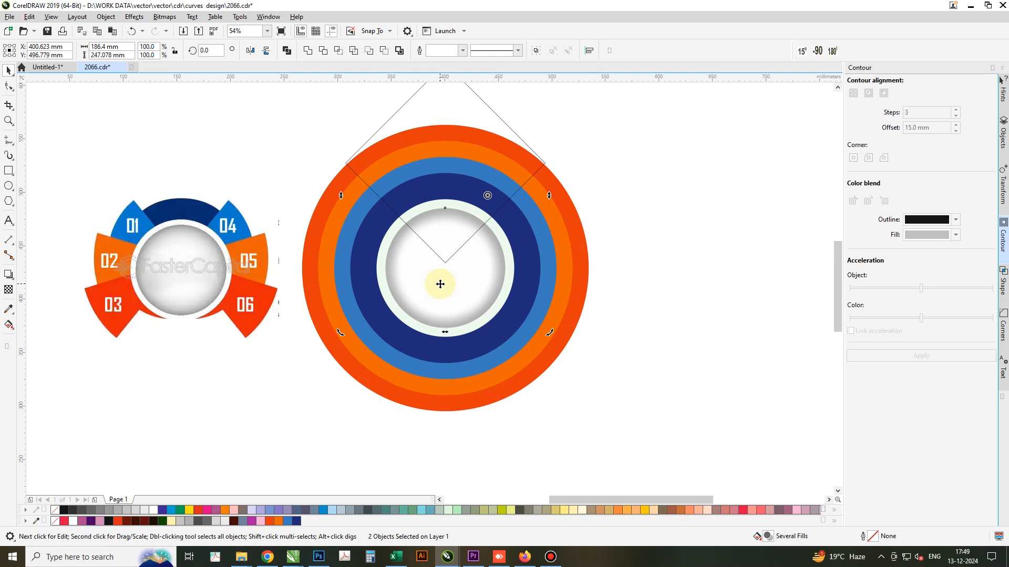
pyautogui.keyDown('shift'); pyautogui.click(440, 284); pyautogui.keyUp('shift')
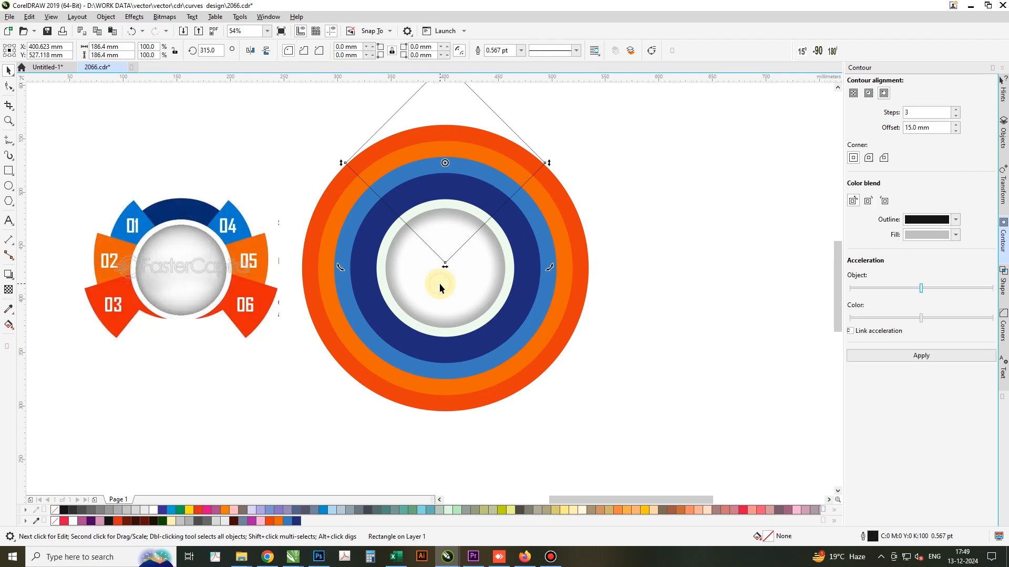
pyautogui.keyDown('shift'); pyautogui.click(545, 245); pyautogui.keyUp('shift')
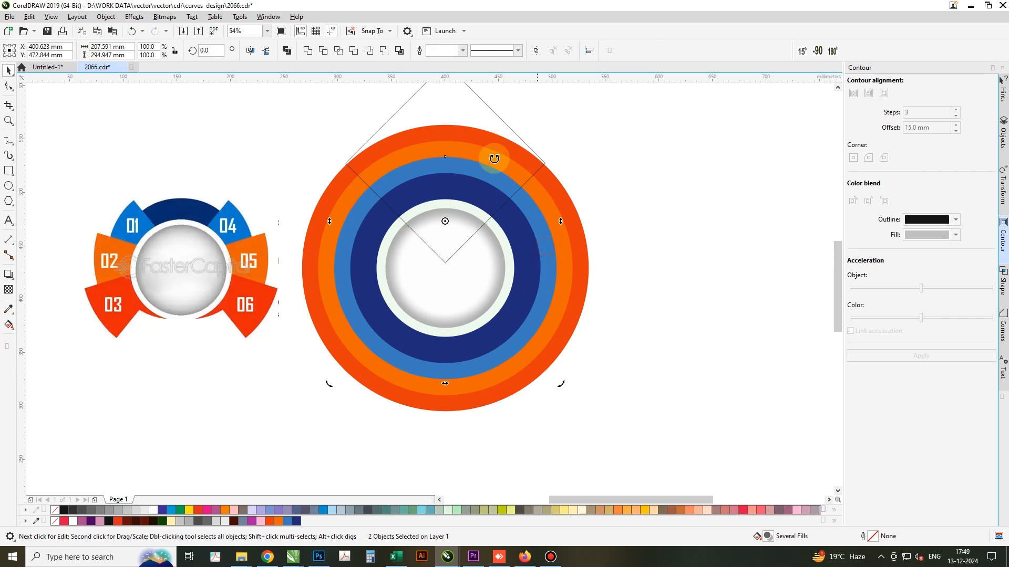
pyautogui.click(324, 50)
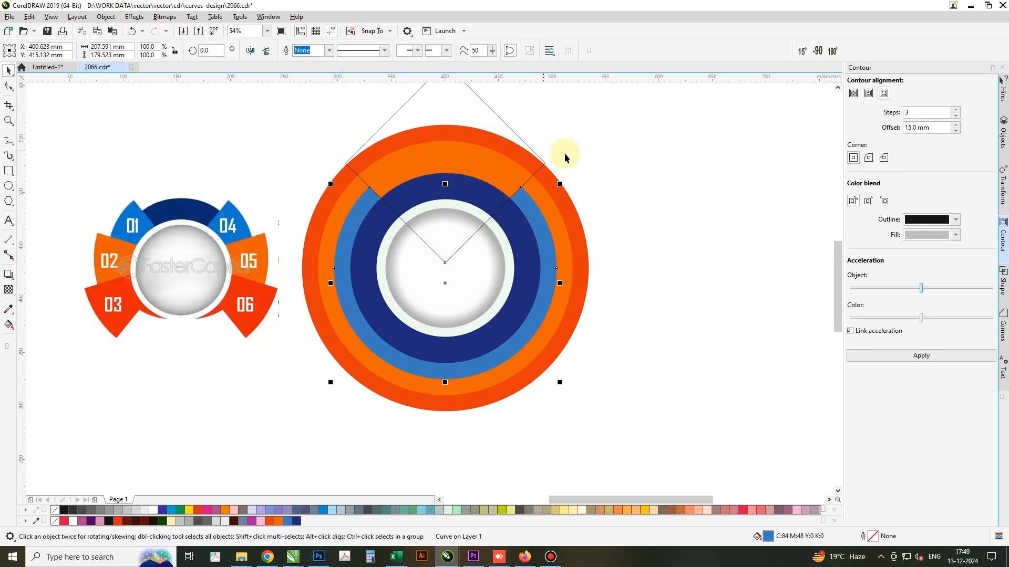
# Stretch the diamond horizontally about its centre to a width of about 357 mm.
pyautogui.moveTo(561, 183); pyautogui.dragTo(582, 182)
pyautogui.hotkey('ctrl', 'z')
pyautogui.click(505, 138)
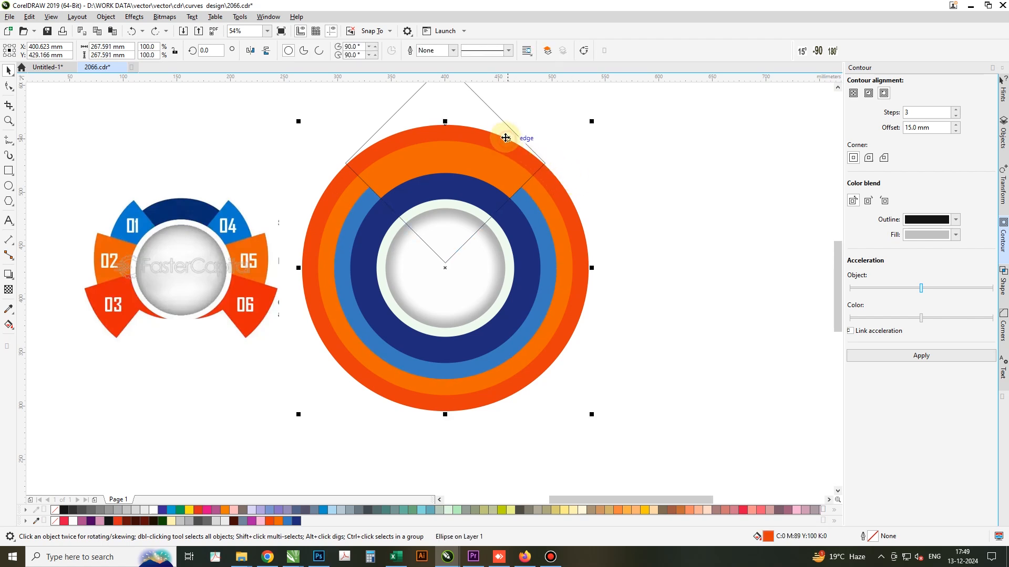
pyautogui.click(488, 119)
pyautogui.moveTo(548, 163); pyautogui.dragTo(639, 160)
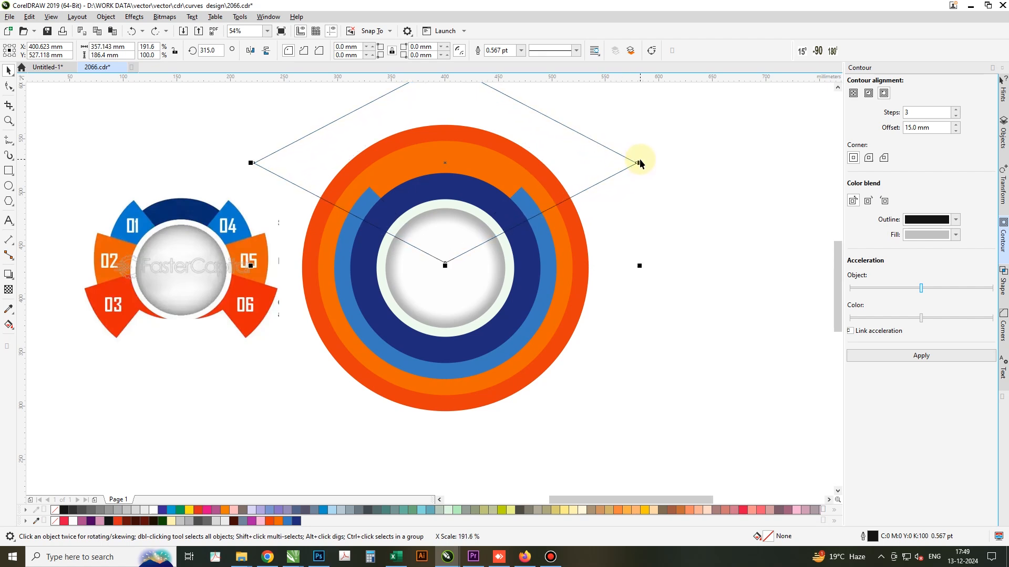
# Trim the orange circle and the outer red-orange circle with the widened diamond.
pyautogui.keyDown('shift'); pyautogui.click(570, 265); pyautogui.keyUp('shift')
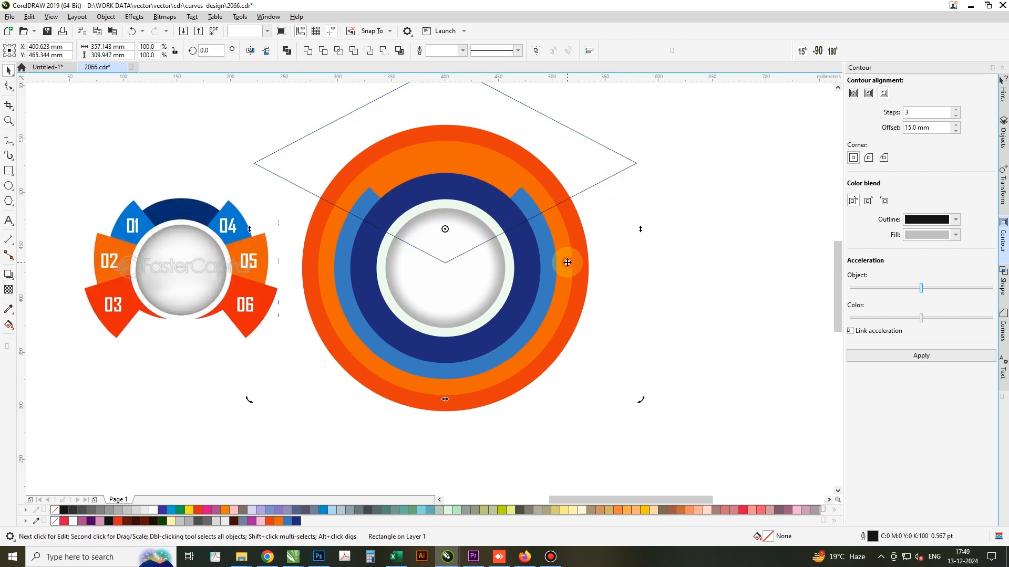
pyautogui.click(324, 50)
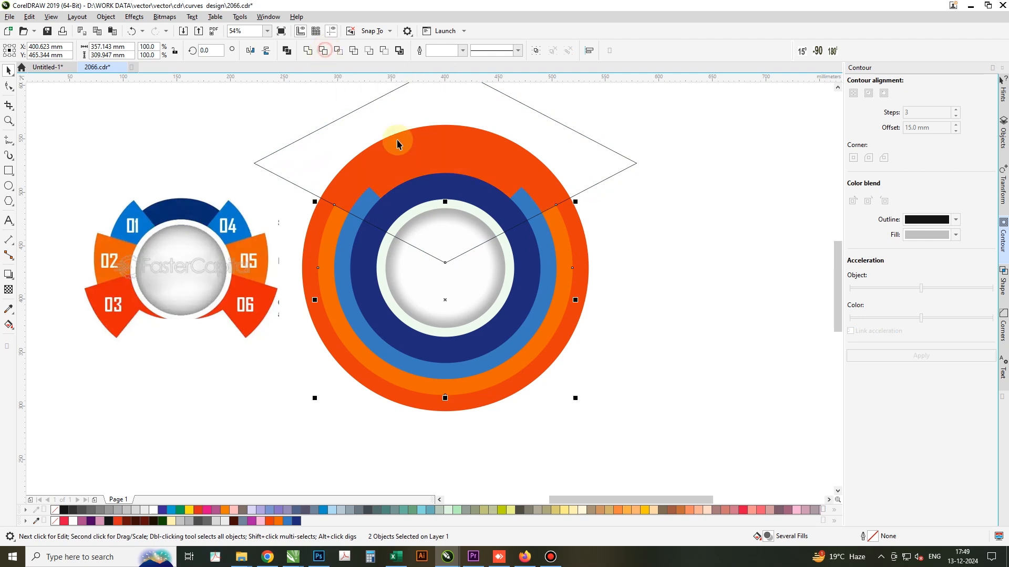
pyautogui.click(587, 168)
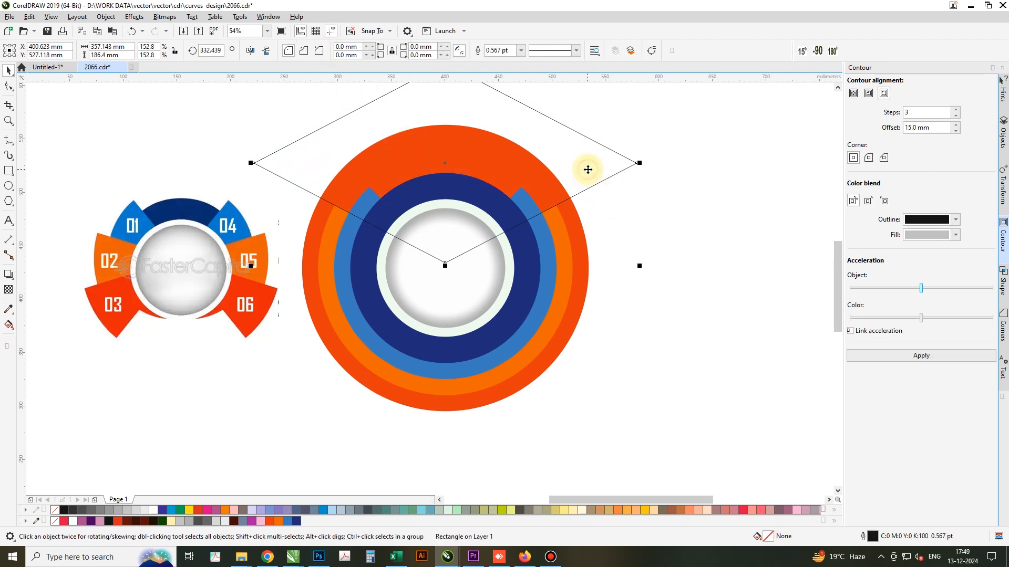
pyautogui.keyDown('shift'); pyautogui.click(312, 224); pyautogui.keyUp('shift')
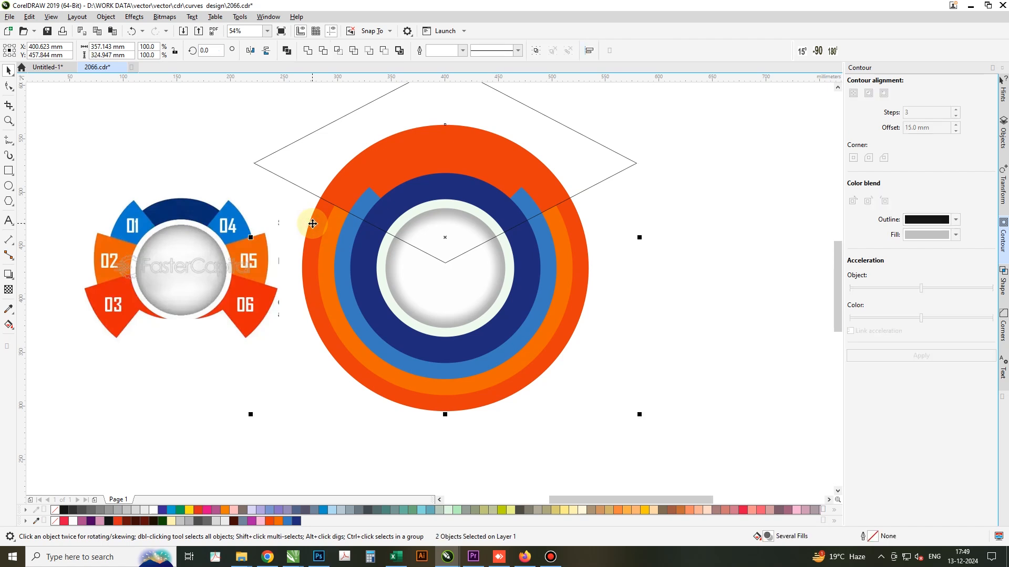
pyautogui.click(324, 52)
pyautogui.click(497, 139)
pyautogui.press('Delete')
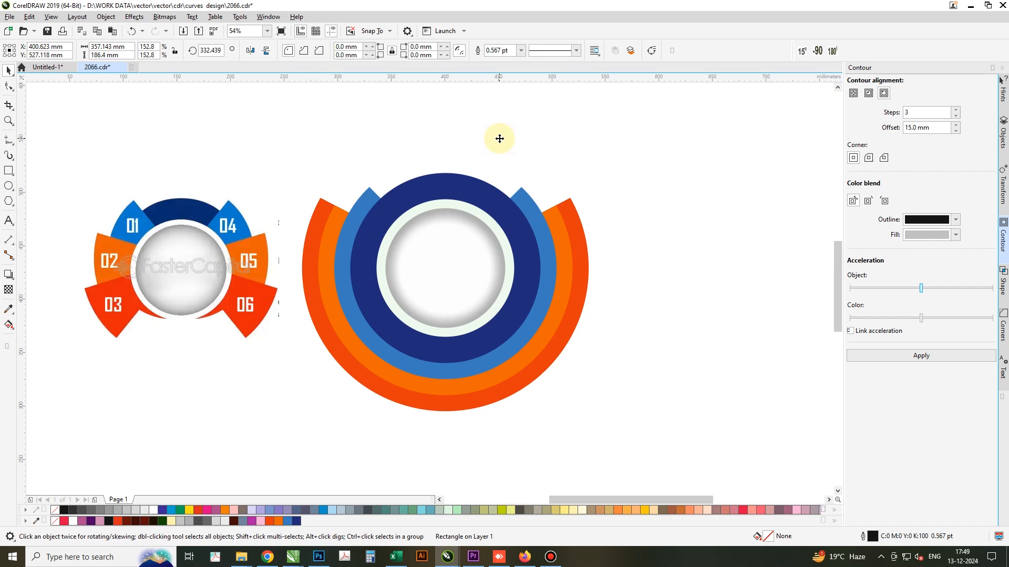
pyautogui.press('F6')
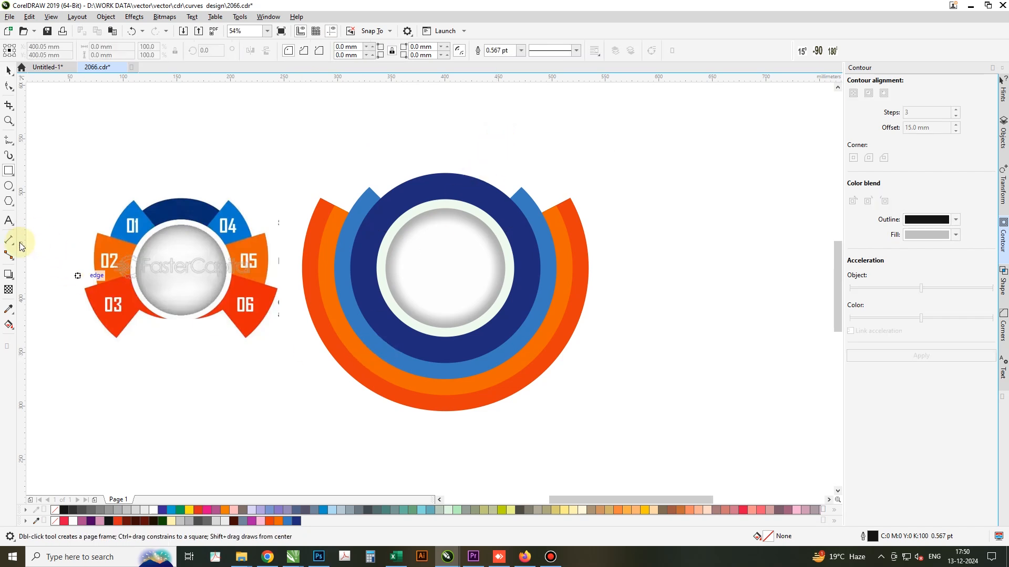
pyautogui.hotkey('ctrl', 'z')
# Move the diamond straight down over the lower rings, mirrored vertically, and narrow it to a width of about 249 mm.
pyautogui.press('space')
pyautogui.moveTo(440, 133); pyautogui.dragTo(440, 363)
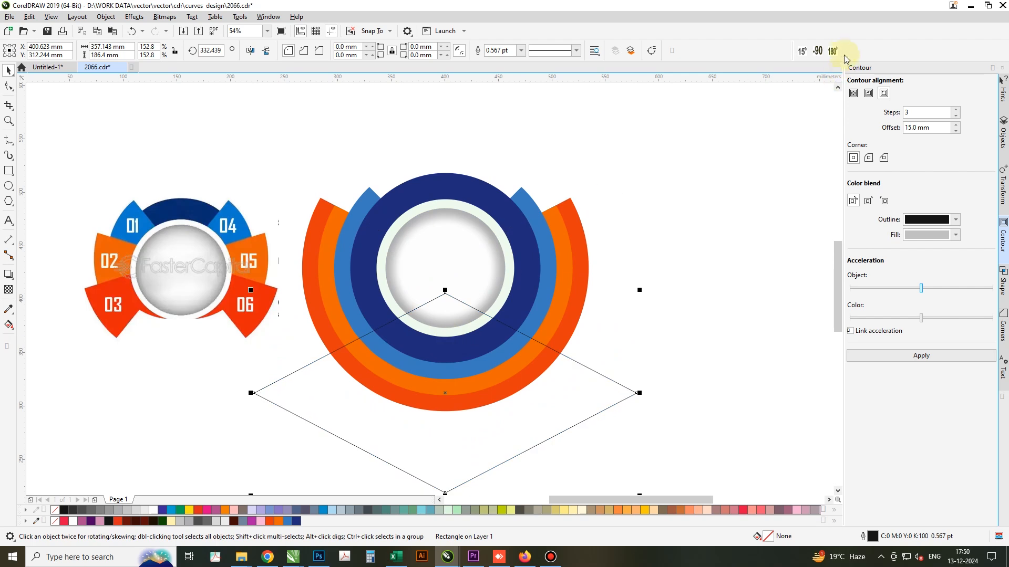
pyautogui.click(265, 53)
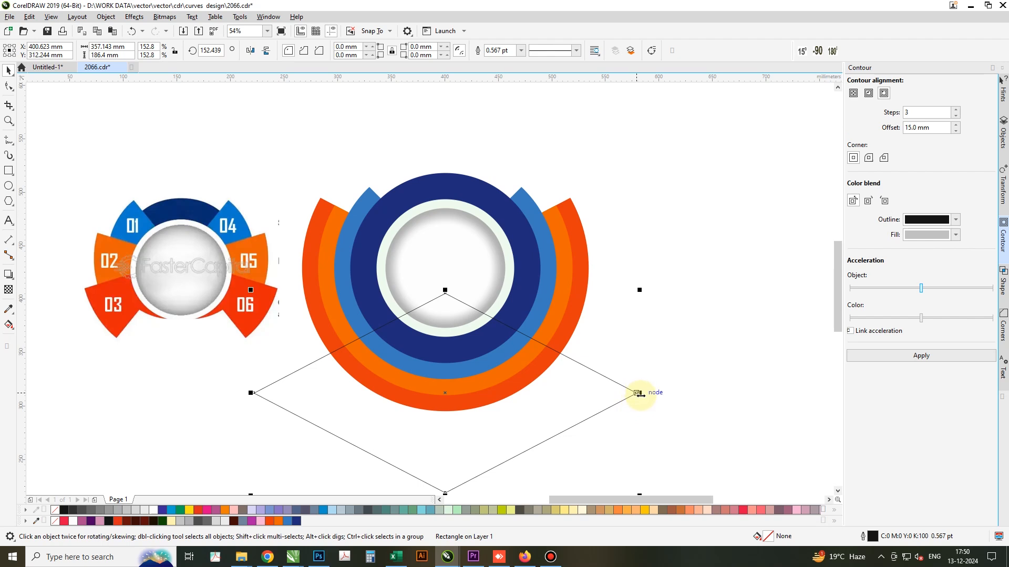
pyautogui.moveTo(640, 395); pyautogui.dragTo(581, 413)
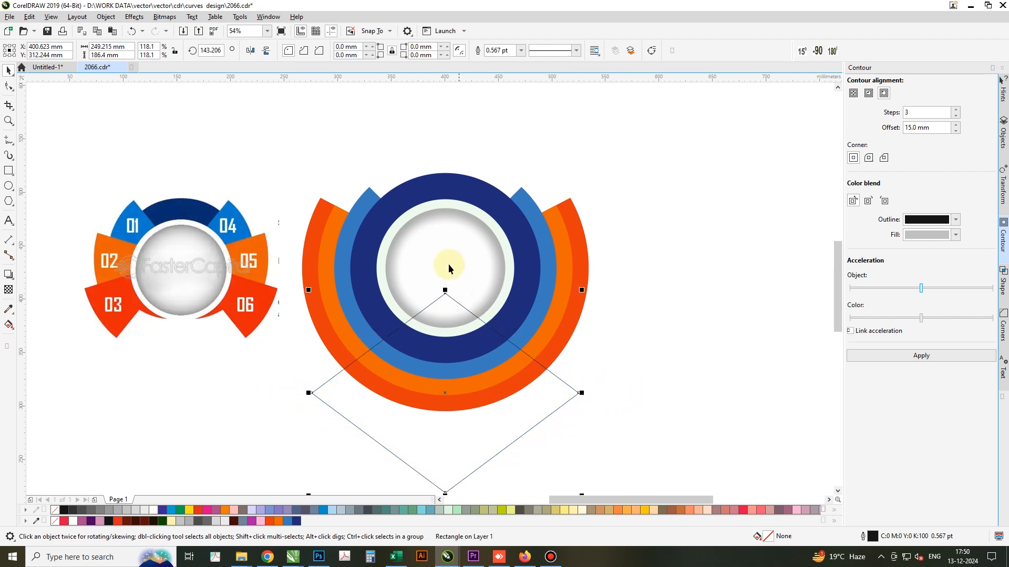
# Trim the lower part of the red-orange and orange rings with the diamond.
pyautogui.keyDown('shift'); pyautogui.click(448, 246); pyautogui.keyUp('shift')
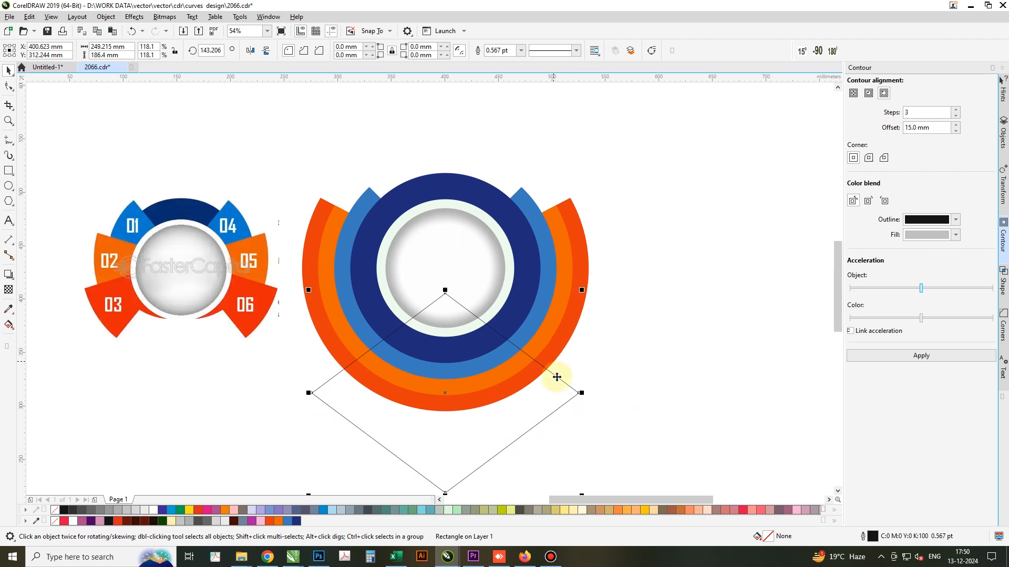
pyautogui.keyDown('shift'); pyautogui.click(559, 352); pyautogui.keyUp('shift')
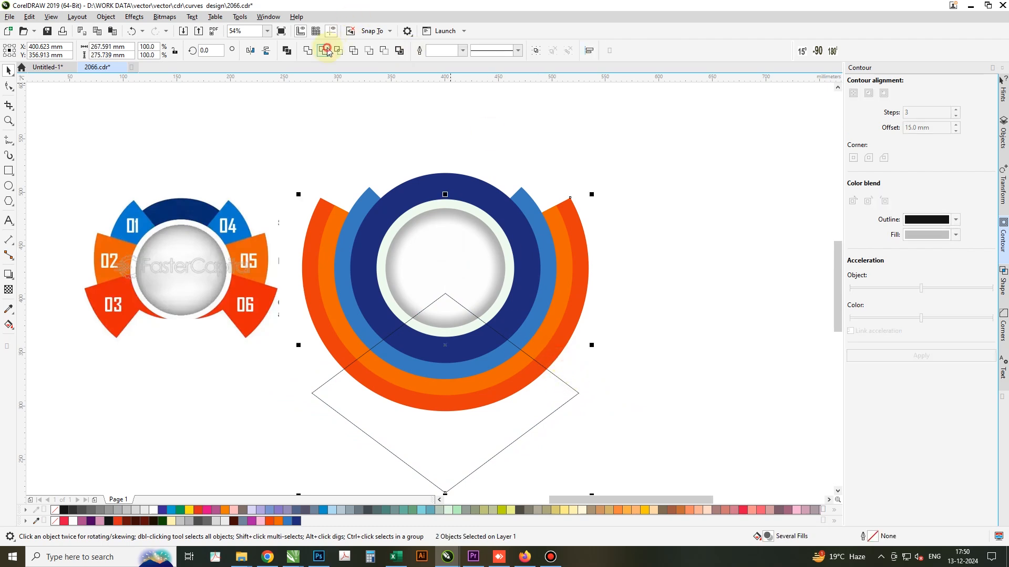
pyautogui.click(327, 51)
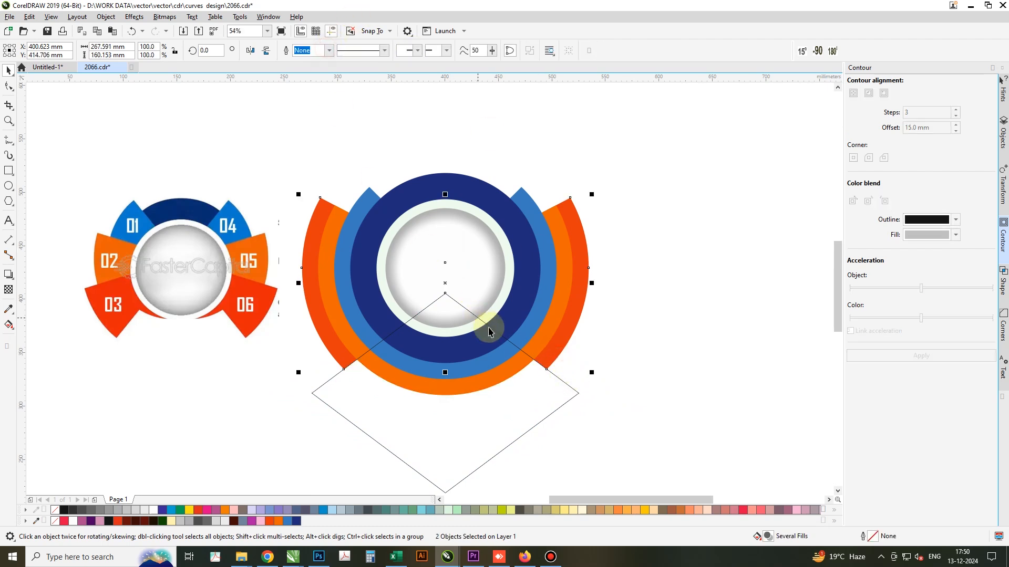
pyautogui.keyDown('shift'); pyautogui.click(541, 343); pyautogui.keyUp('shift')
pyautogui.click(324, 50)
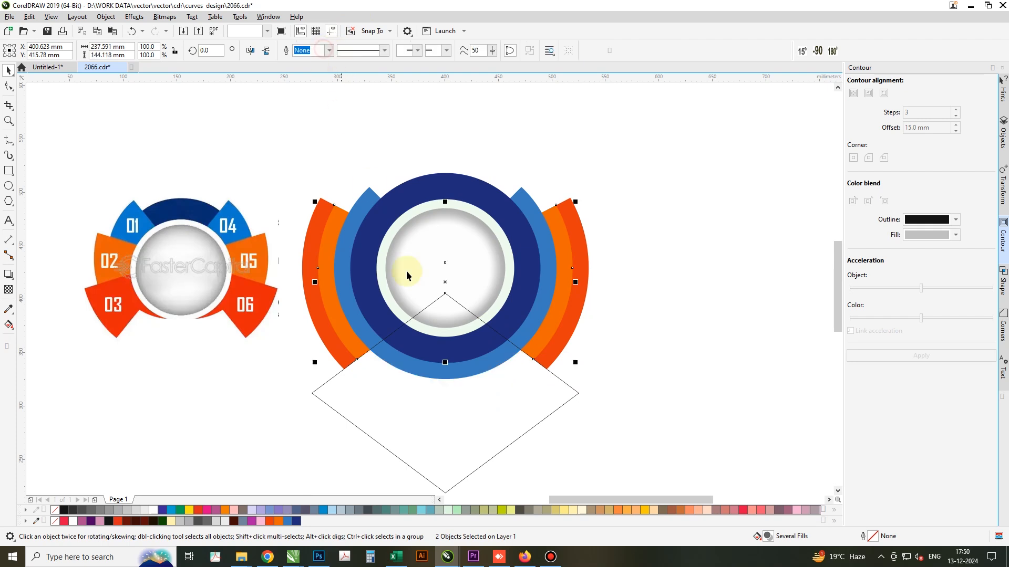
# Trim the lower part of the light blue and dark blue rings with the diamond, and delete the diamond.
pyautogui.click(520, 437)
pyautogui.keyDown('shift'); pyautogui.click(531, 332); pyautogui.keyUp('shift')
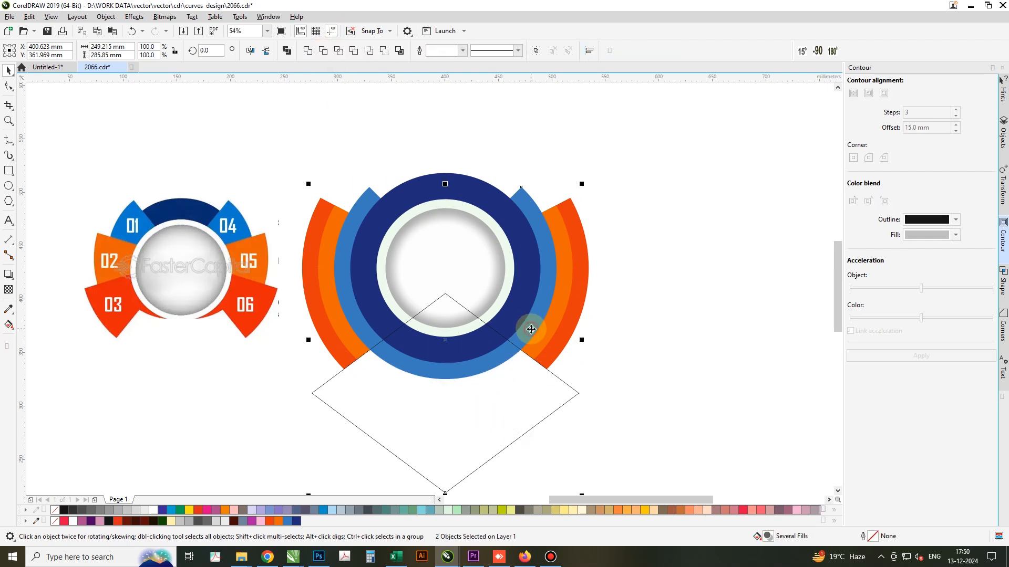
pyautogui.click(324, 52)
pyautogui.click(477, 395)
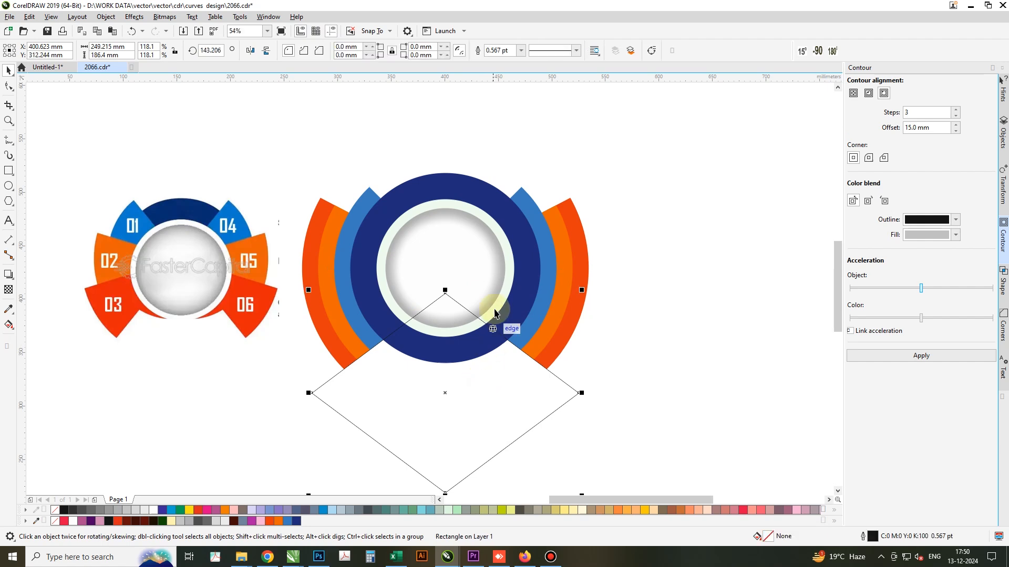
pyautogui.keyDown('shift'); pyautogui.click(522, 228); pyautogui.keyUp('shift')
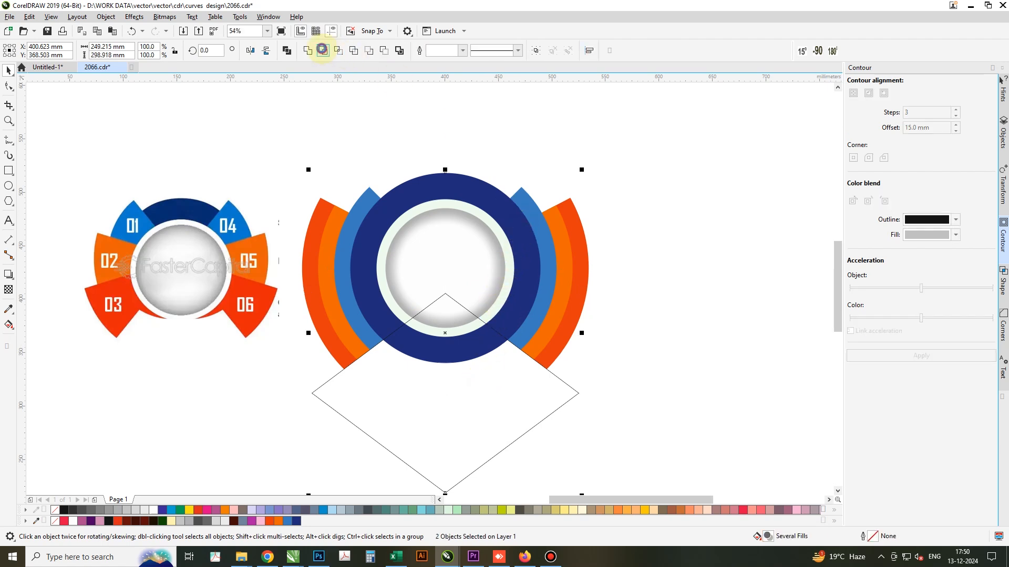
pyautogui.click(323, 52)
pyautogui.click(484, 380)
pyautogui.press('Delete')
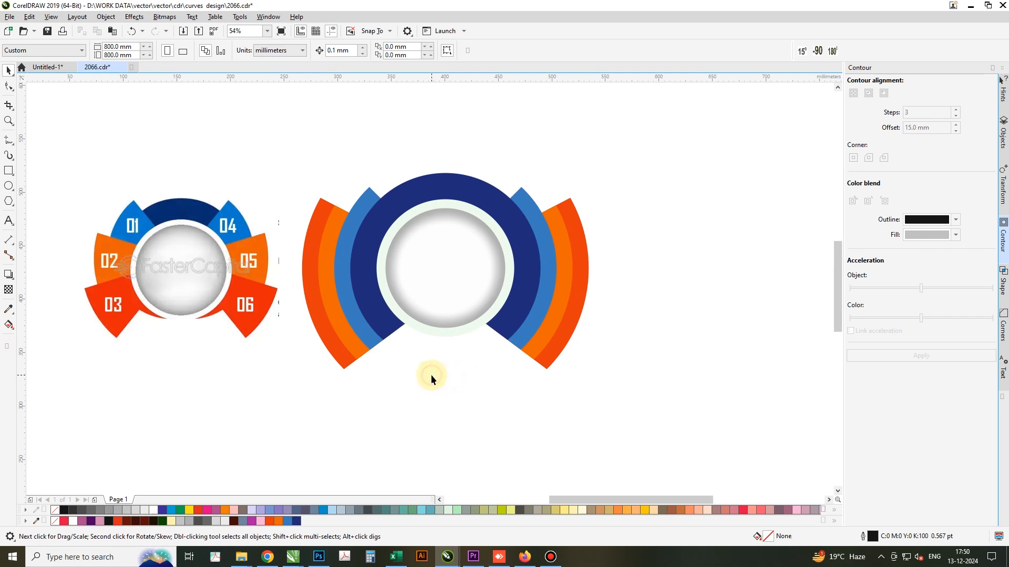
# Draw a closed four-sided Pen shape about 135 mm wide and 183 mm high, from inside the disc over the upper left rings.
pyautogui.click(10, 143)
pyautogui.click(7, 170)
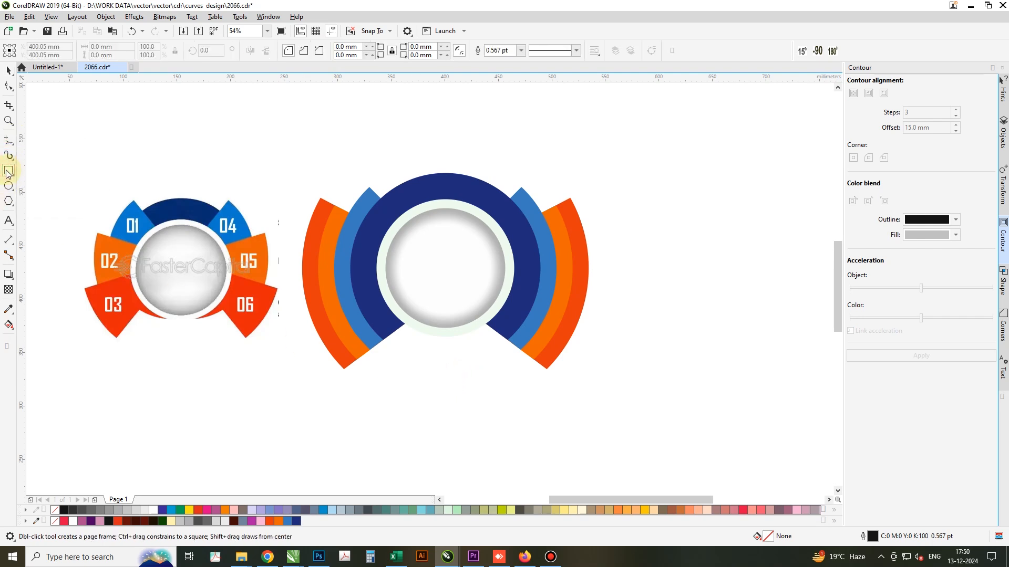
pyautogui.click(8, 142)
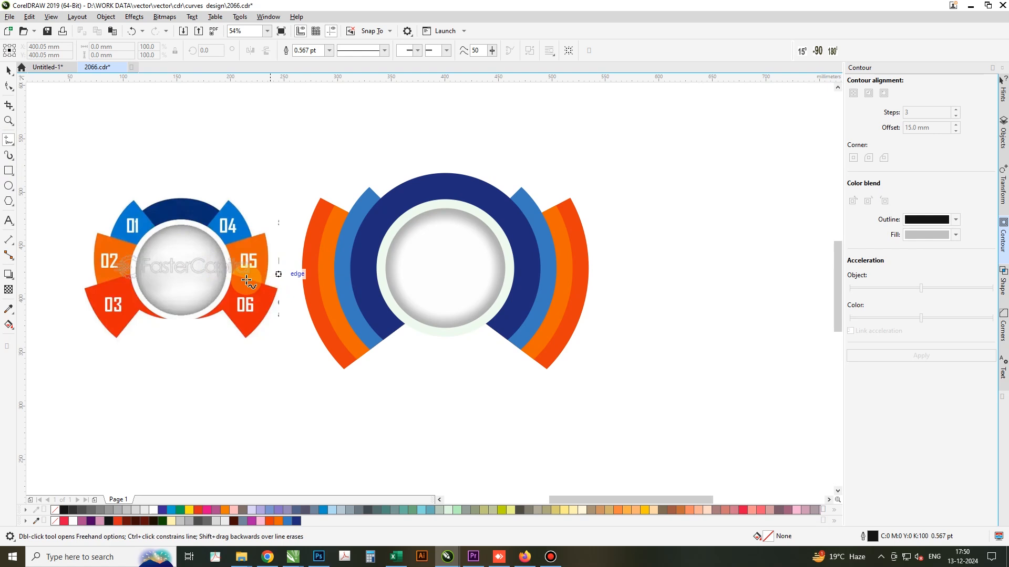
pyautogui.click(8, 142)
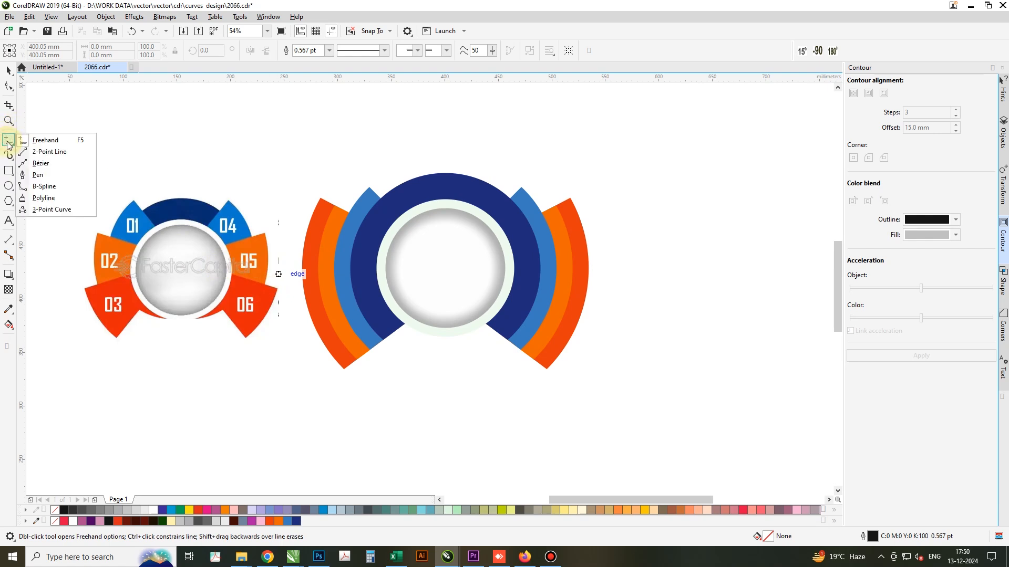
pyautogui.click(44, 174)
pyautogui.click(283, 338)
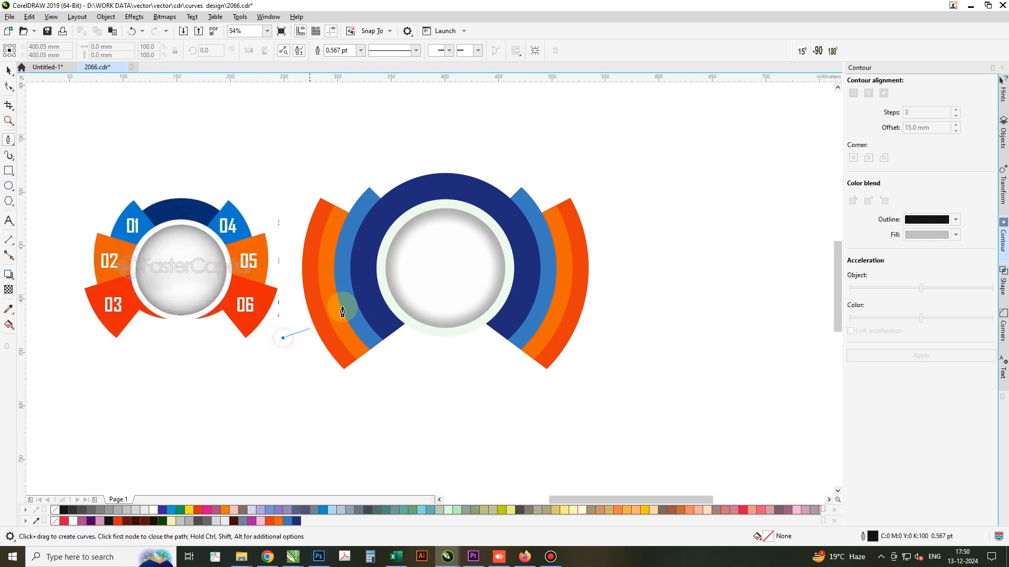
pyautogui.click(427, 272)
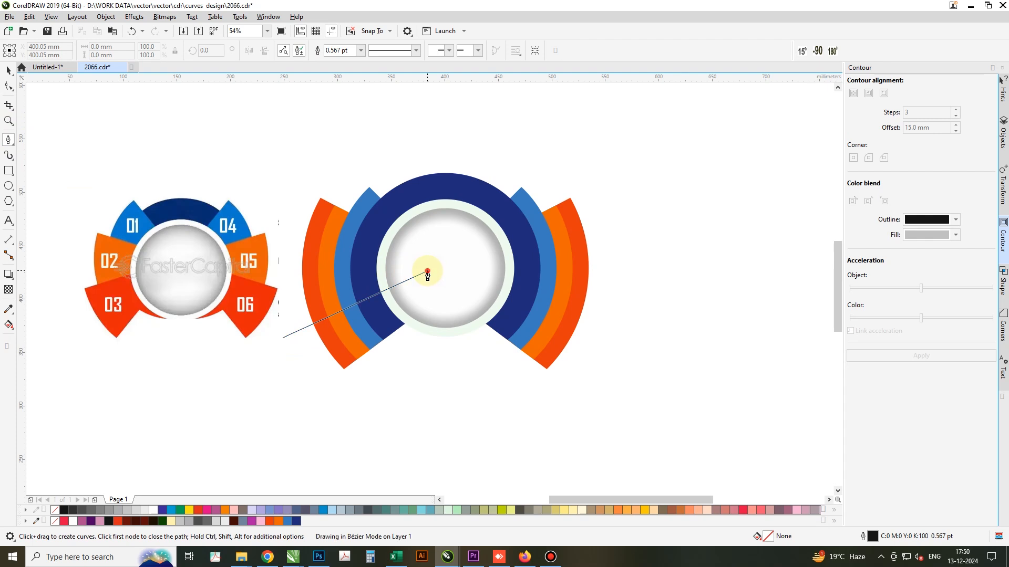
pyautogui.click(421, 153)
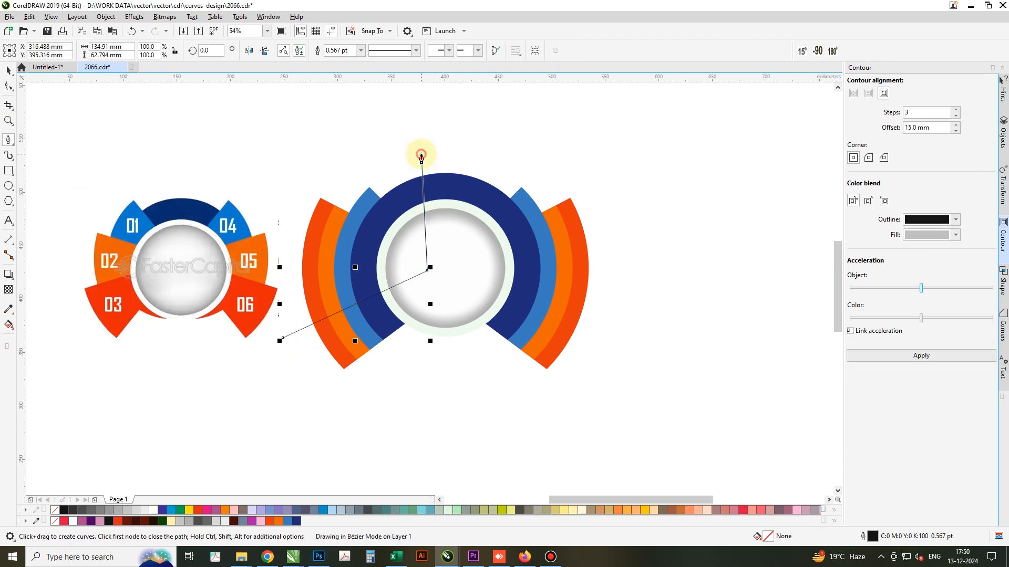
pyautogui.click(309, 142)
pyautogui.click(283, 338)
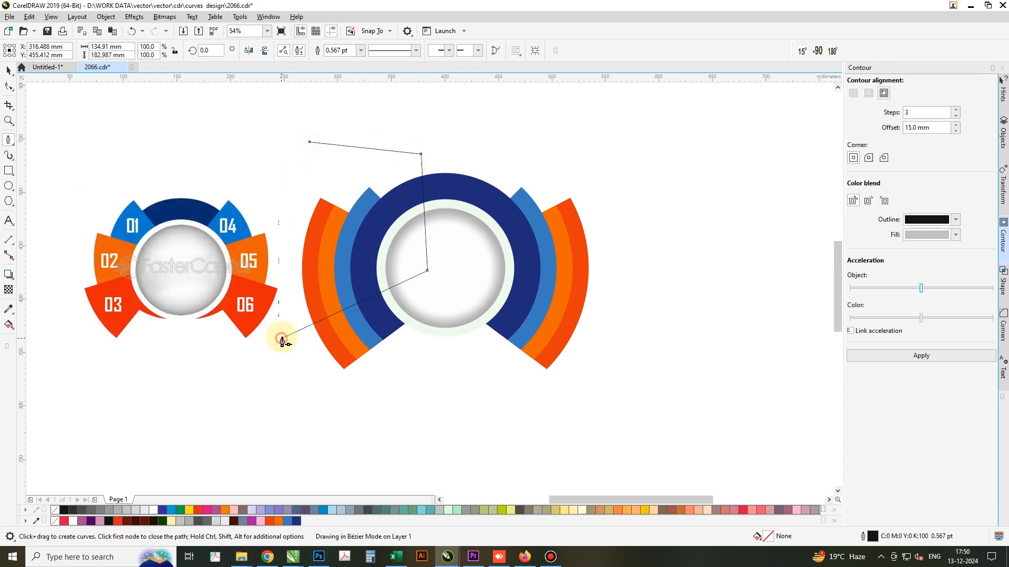
# Move the shape's inner corner to the disc's centre and its lower outer corner outward, widening it to about 161 mm.
pyautogui.press('F10')
pyautogui.moveTo(426, 269); pyautogui.dragTo(445, 268)
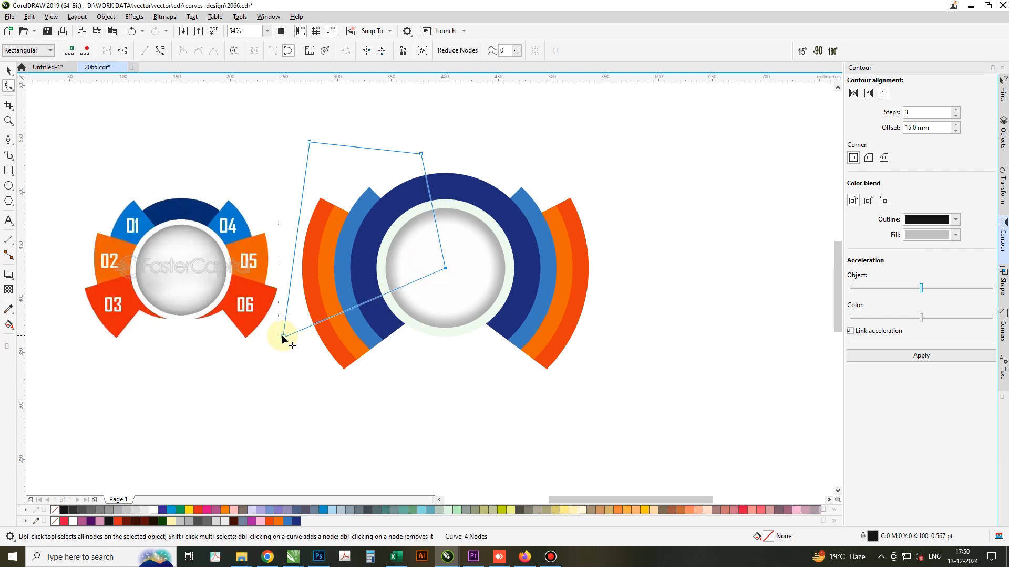
pyautogui.moveTo(282, 336); pyautogui.dragTo(273, 337)
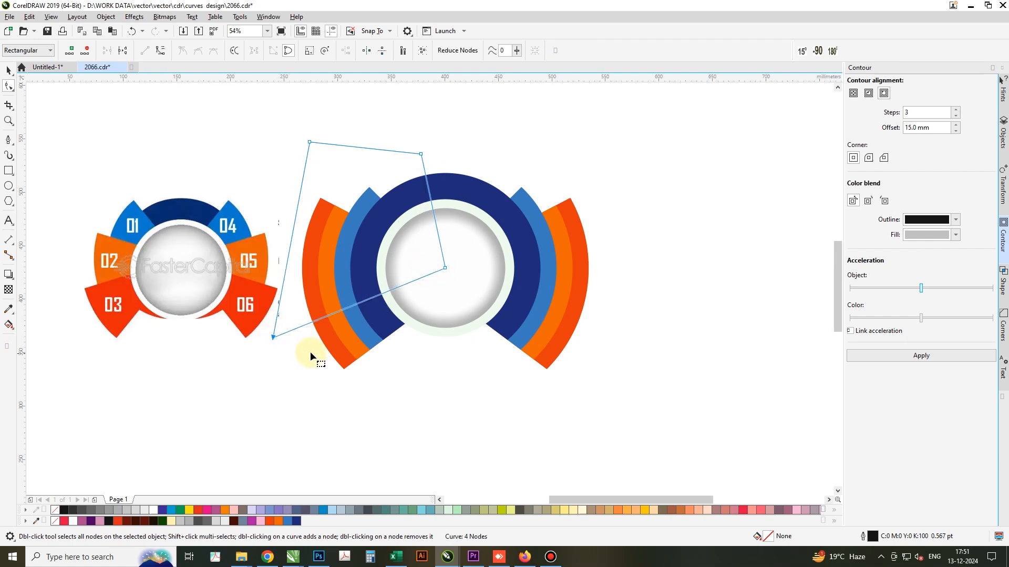
# Trim the upper left part of the red-orange ring with the four-sided shape.
pyautogui.press('space')
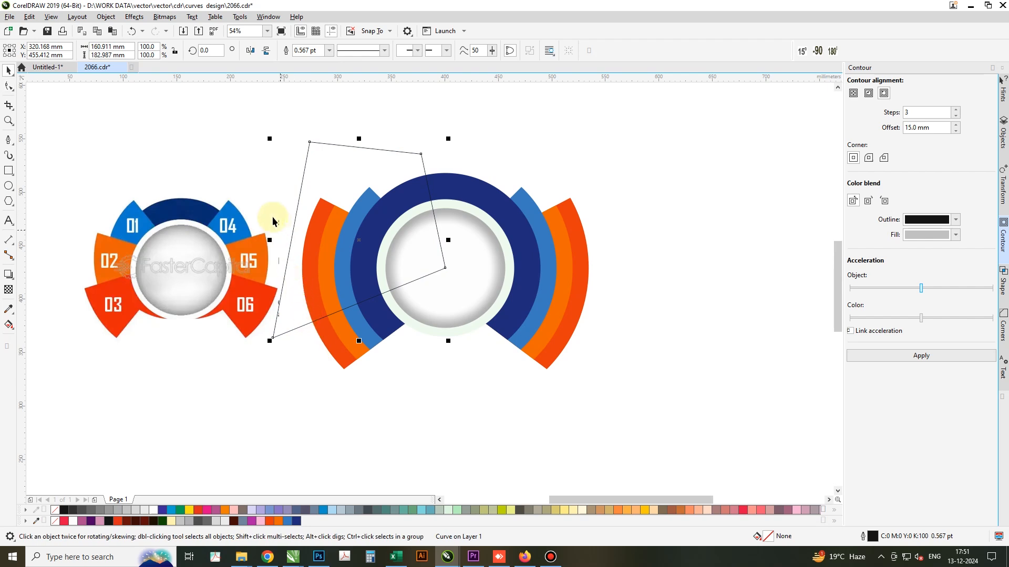
pyautogui.keyDown('shift'); pyautogui.click(330, 336); pyautogui.keyUp('shift')
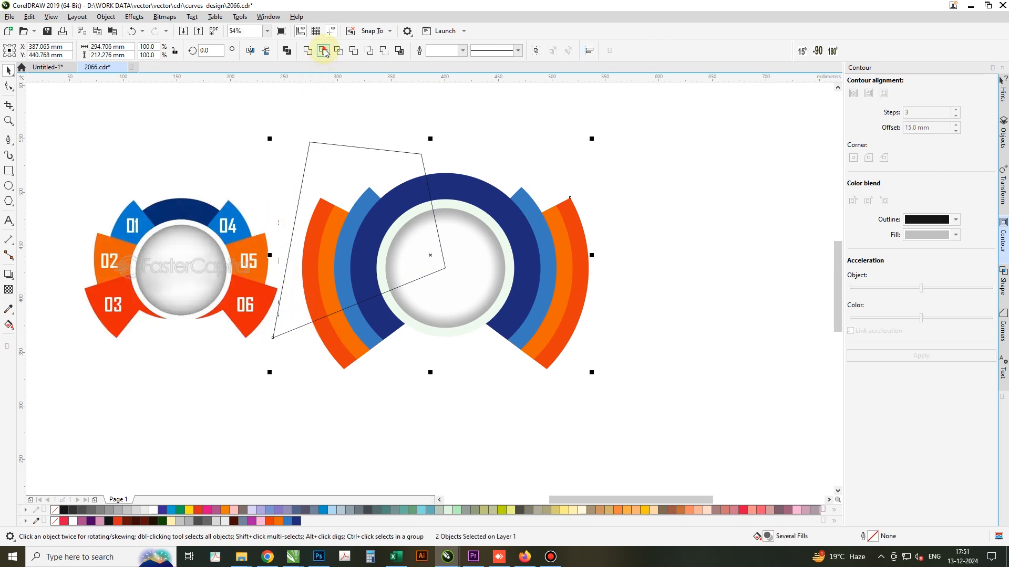
pyautogui.click(323, 50)
pyautogui.click(313, 227)
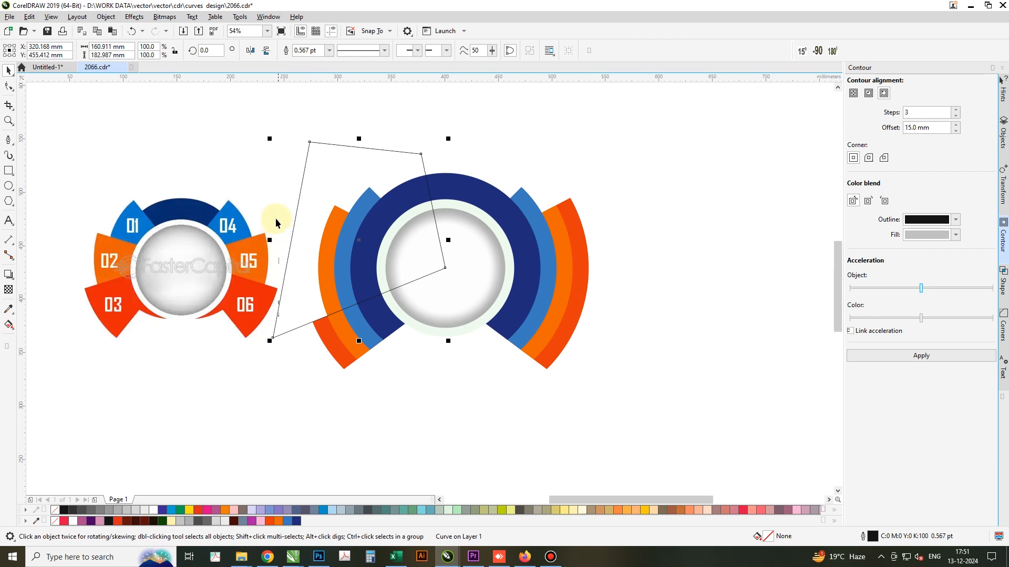
# Mirror the shape horizontally onto the right half and trim the upper right part of the red-orange ring with it.
pyautogui.moveTo(269, 238); pyautogui.dragTo(621, 239)
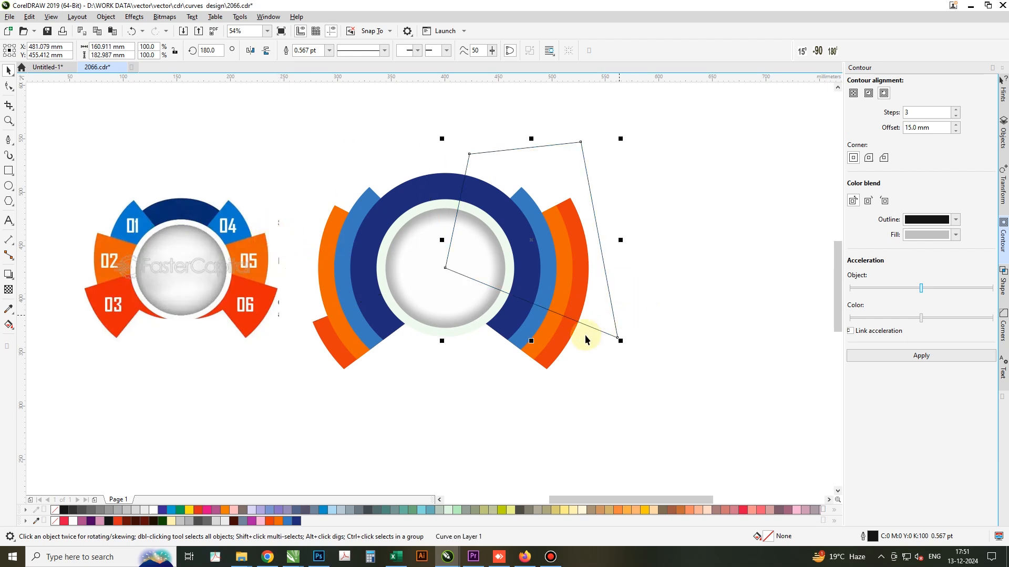
pyautogui.keyDown('shift'); pyautogui.click(566, 344); pyautogui.keyUp('shift')
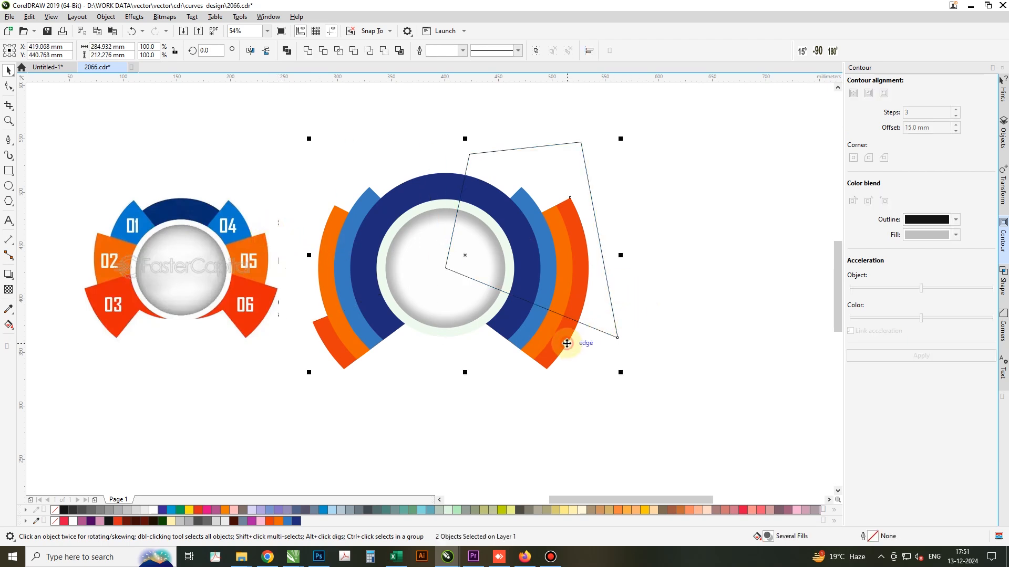
pyautogui.click(322, 51)
pyautogui.click(566, 290)
pyautogui.click(590, 306)
# Raise the shape's lower outer corner to make it about 118 mm high, and trim the orange ring's upper right part.
pyautogui.press('F10')
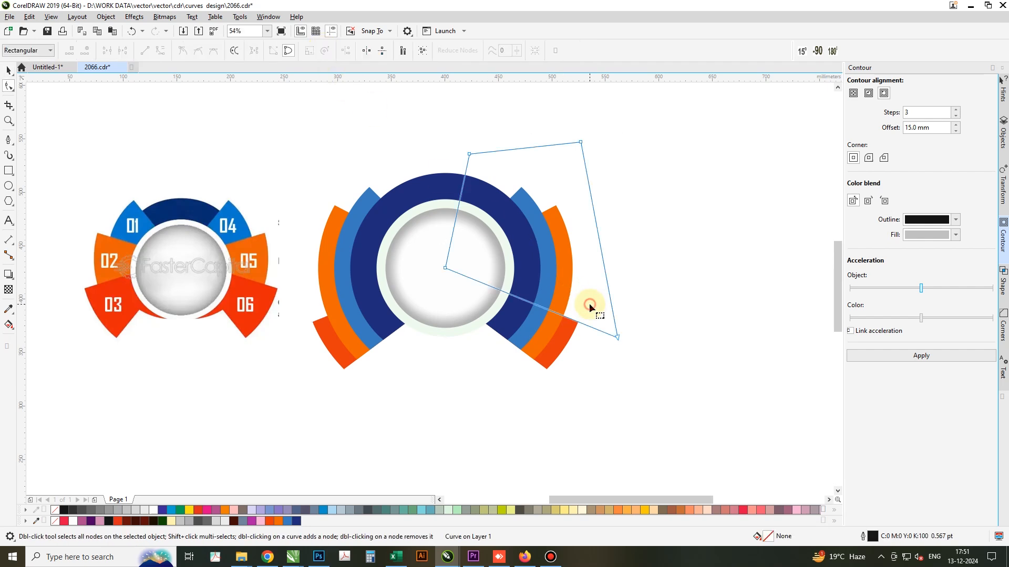
pyautogui.moveTo(618, 339); pyautogui.dragTo(600, 219)
pyautogui.keyDown('shift'); pyautogui.click(568, 249); pyautogui.keyUp('shift')
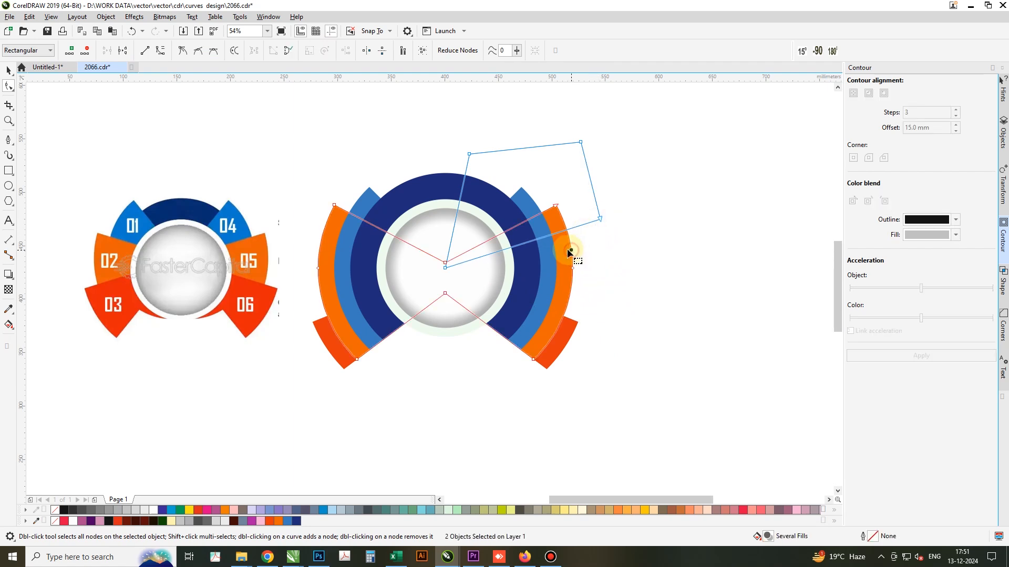
pyautogui.press('space')
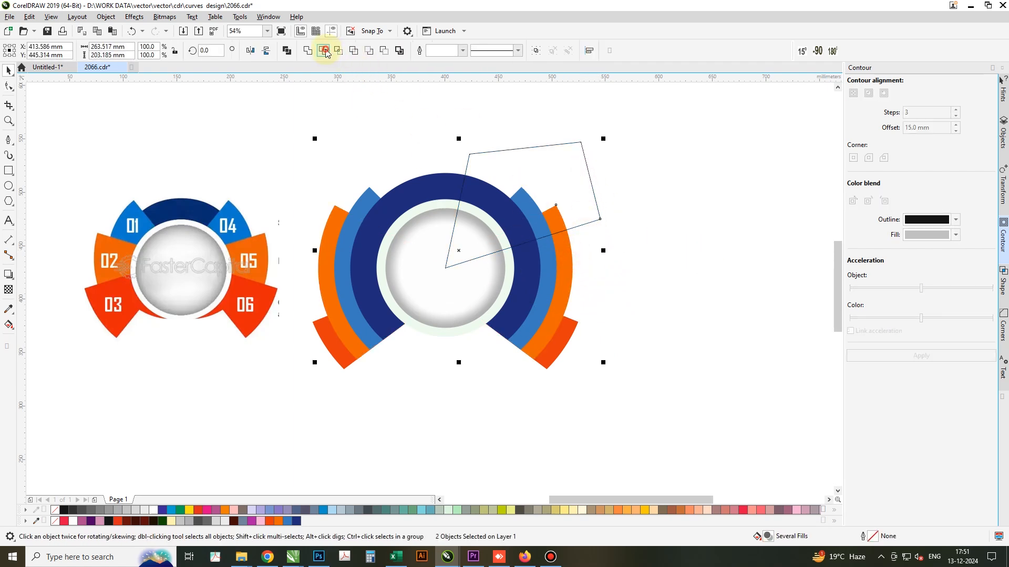
pyautogui.click(324, 50)
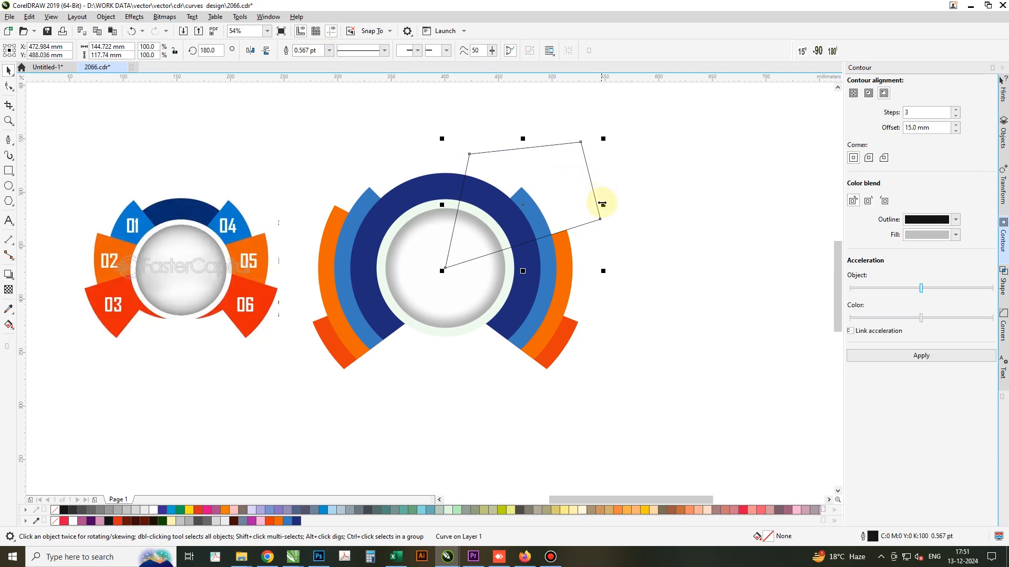
# Mirror the shape back onto the left half, trim the orange ring's upper left part, and delete the shape.
pyautogui.moveTo(604, 204); pyautogui.dragTo(330, 215)
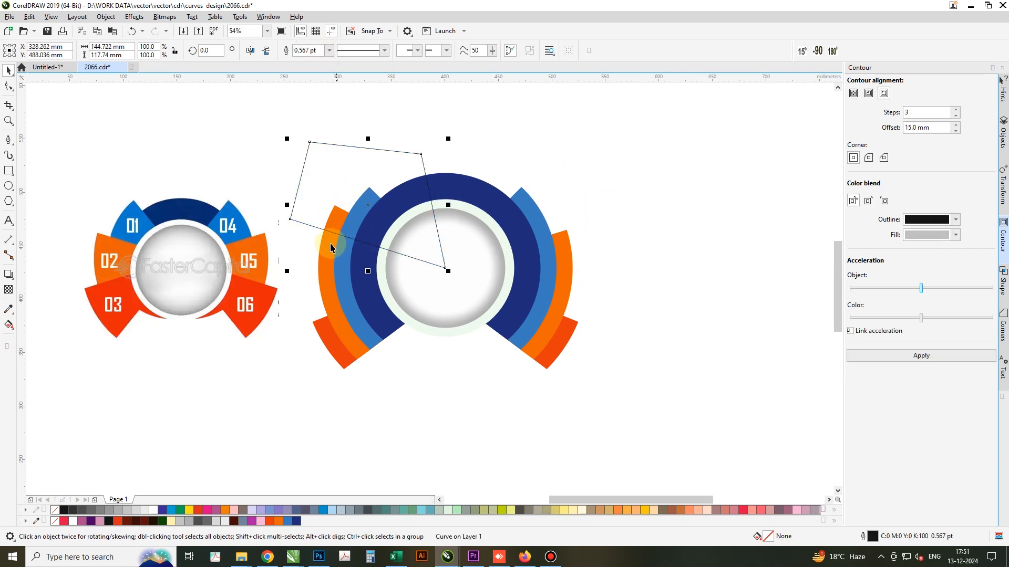
pyautogui.keyDown('shift'); pyautogui.click(330, 220); pyautogui.keyUp('shift')
pyautogui.click(324, 51)
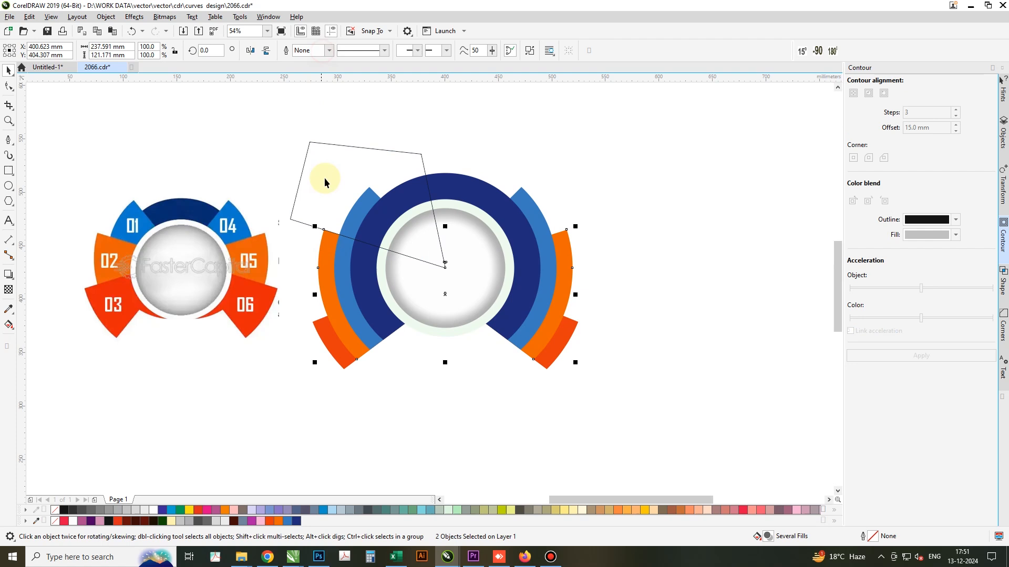
pyautogui.press('Delete')
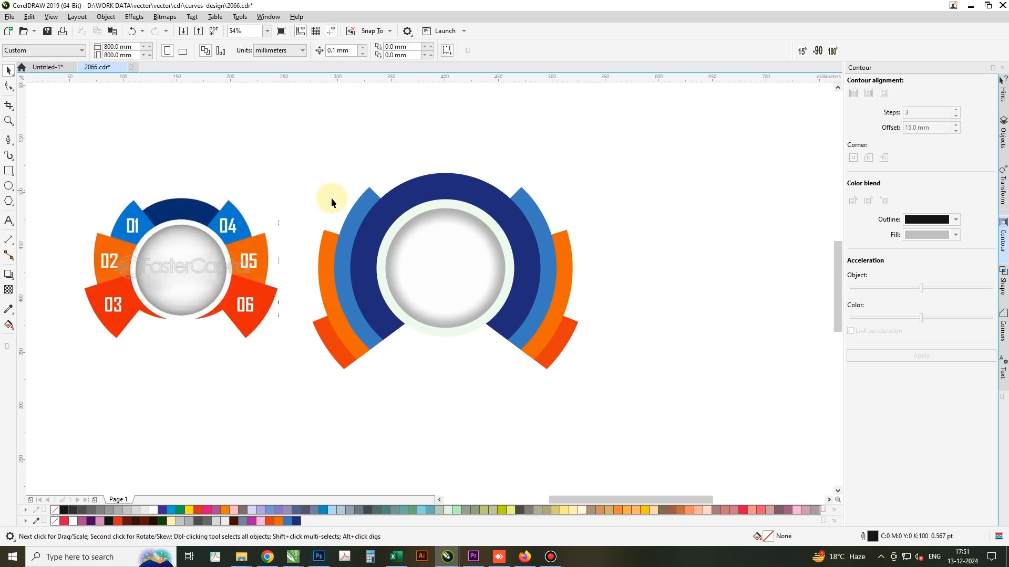
# Trim the light blue ring with the orange ring so that only its upper side segments remain.
pyautogui.click(545, 332)
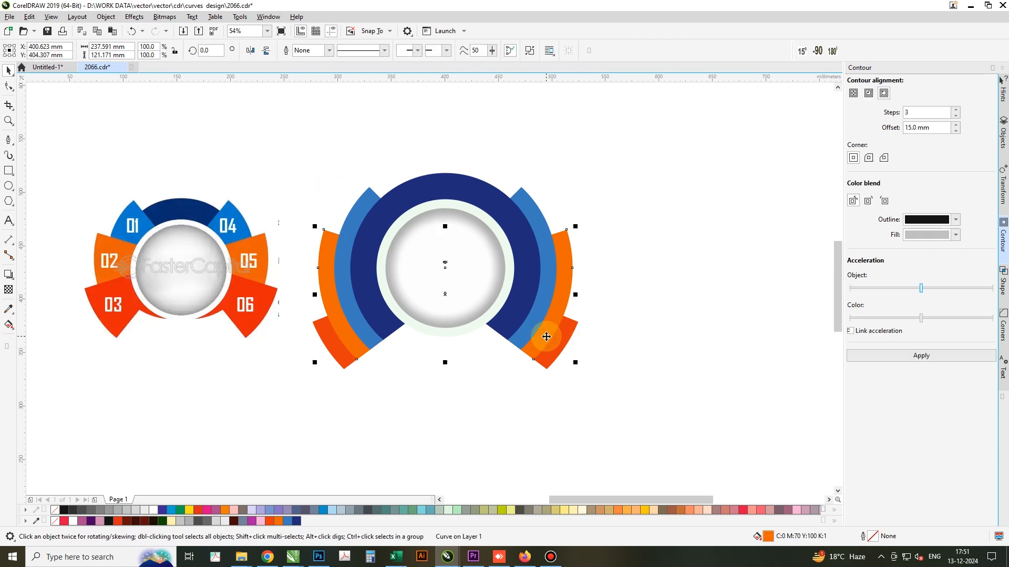
pyautogui.click(624, 389)
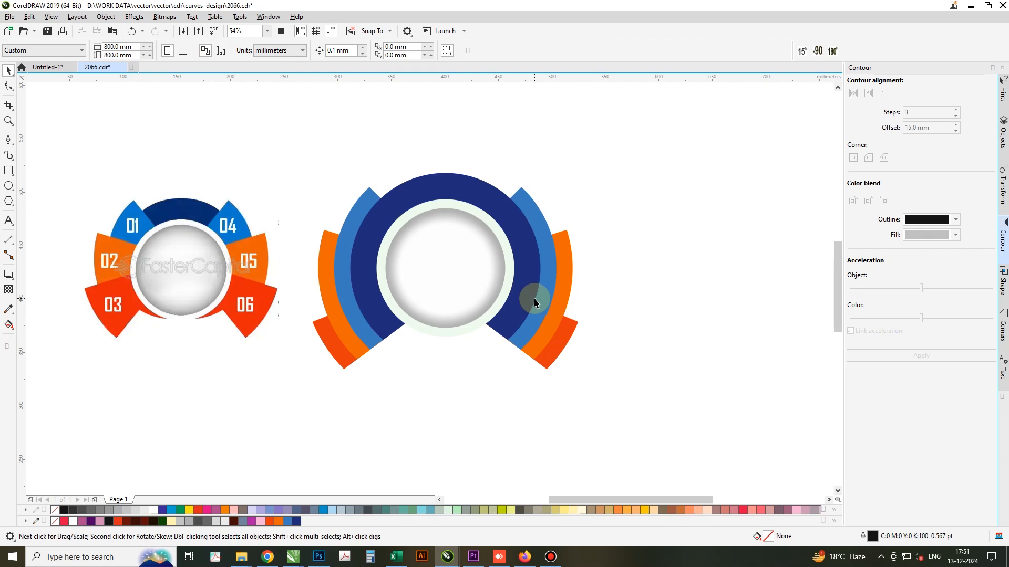
pyautogui.click(326, 248)
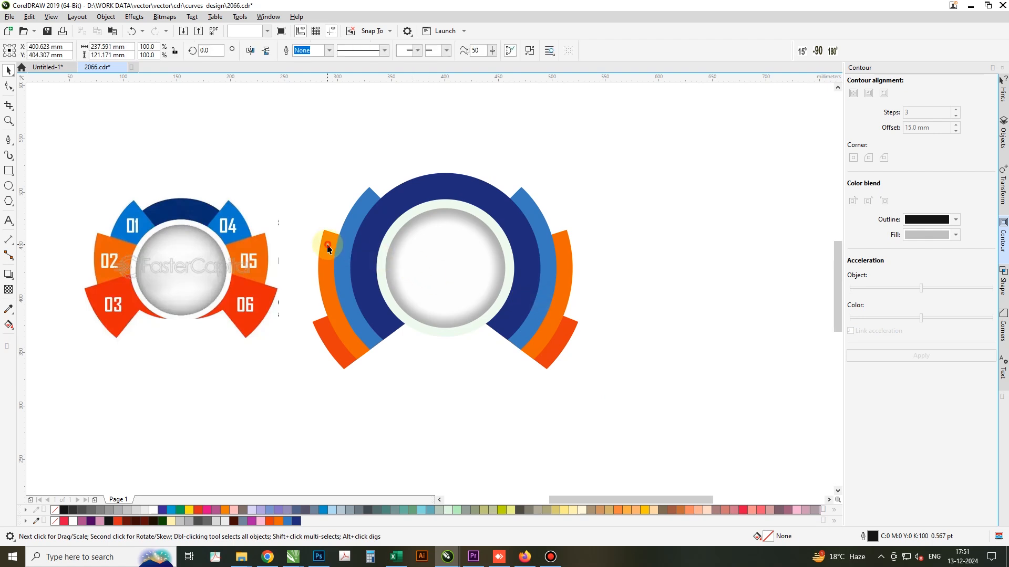
pyautogui.keyDown('shift'); pyautogui.click(360, 201); pyautogui.keyUp('shift')
pyautogui.click(323, 52)
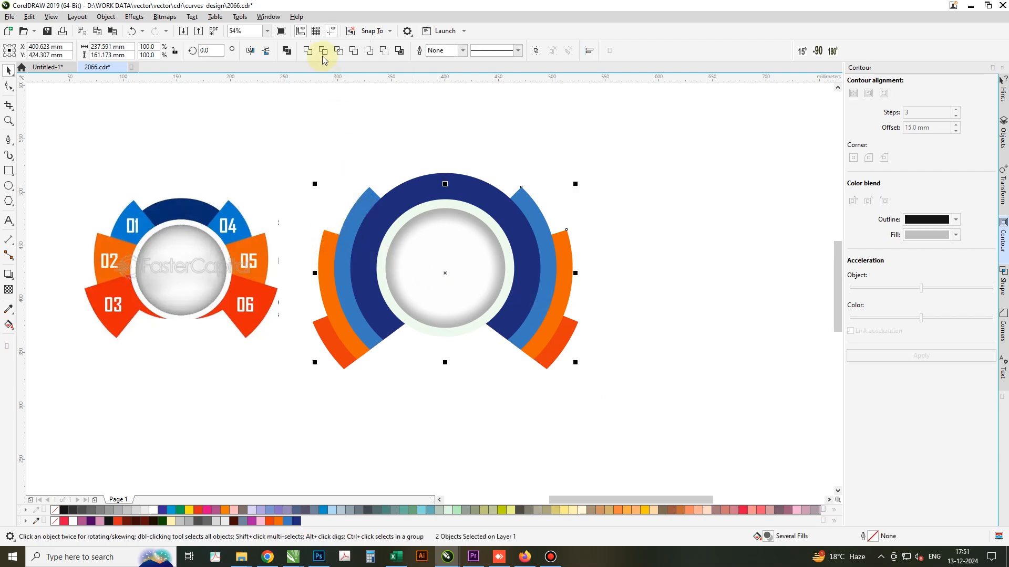
# Trim the orange ring with the red-orange ring's lower side segments.
pyautogui.click(325, 339)
pyautogui.keyDown('shift'); pyautogui.click(330, 274); pyautogui.keyUp('shift')
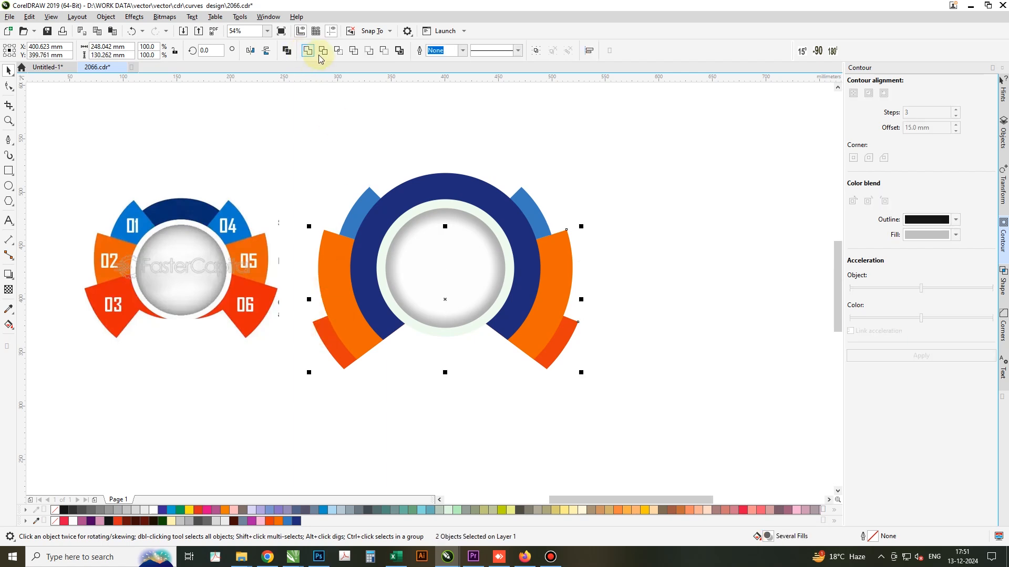
pyautogui.click(323, 51)
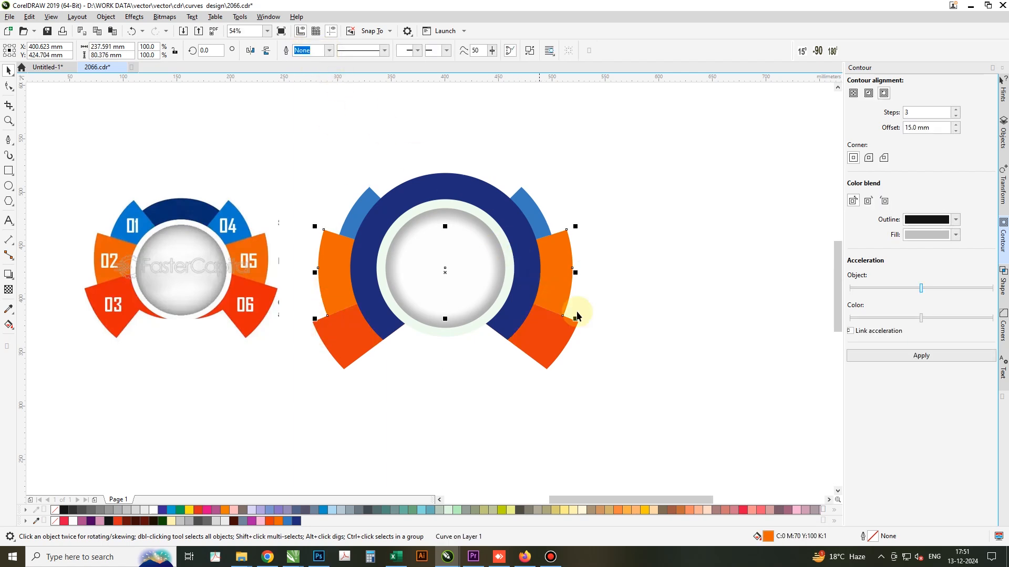
pyautogui.click(666, 356)
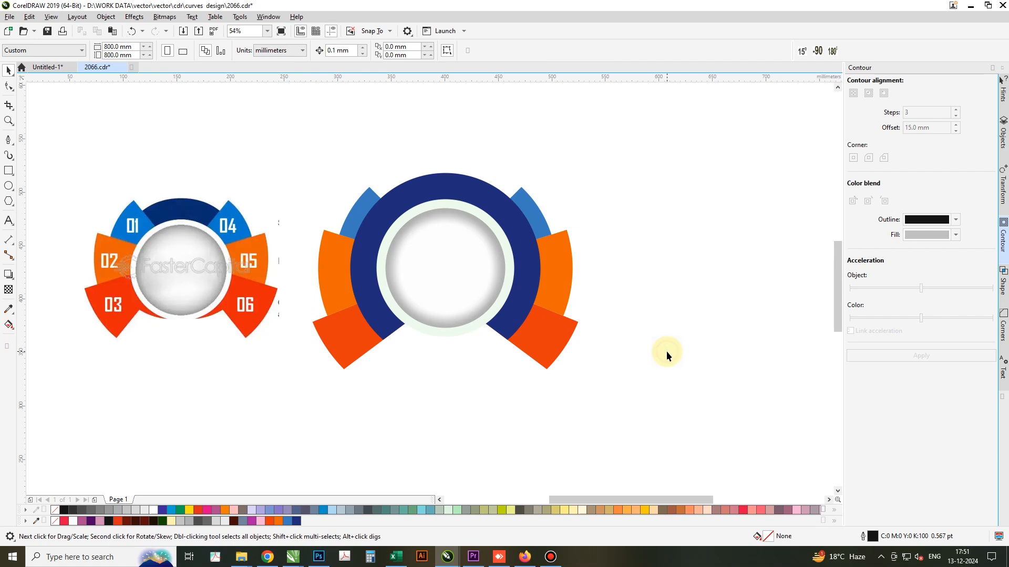
# Fill the pale green circle behind the shaded central disc with white.
pyautogui.click(451, 333)
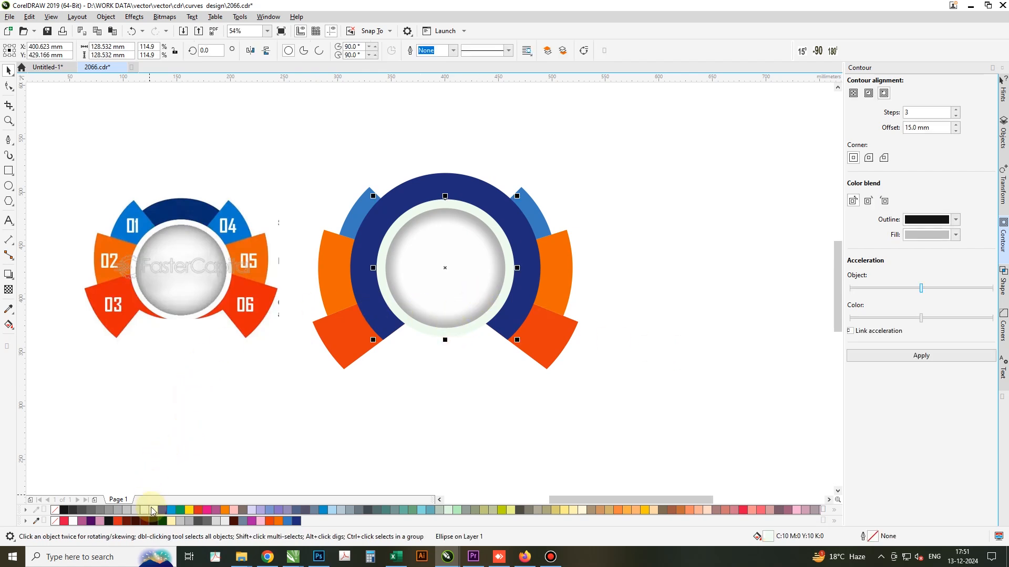
pyautogui.click(151, 512)
pyautogui.click(512, 359)
# Delete the reference infographic image and select all parts of the recreated infographic.
pyautogui.click(162, 282)
pyautogui.press('Delete')
pyautogui.moveTo(223, 119); pyautogui.dragTo(679, 452)
pyautogui.hotkey('shift', 'F2')
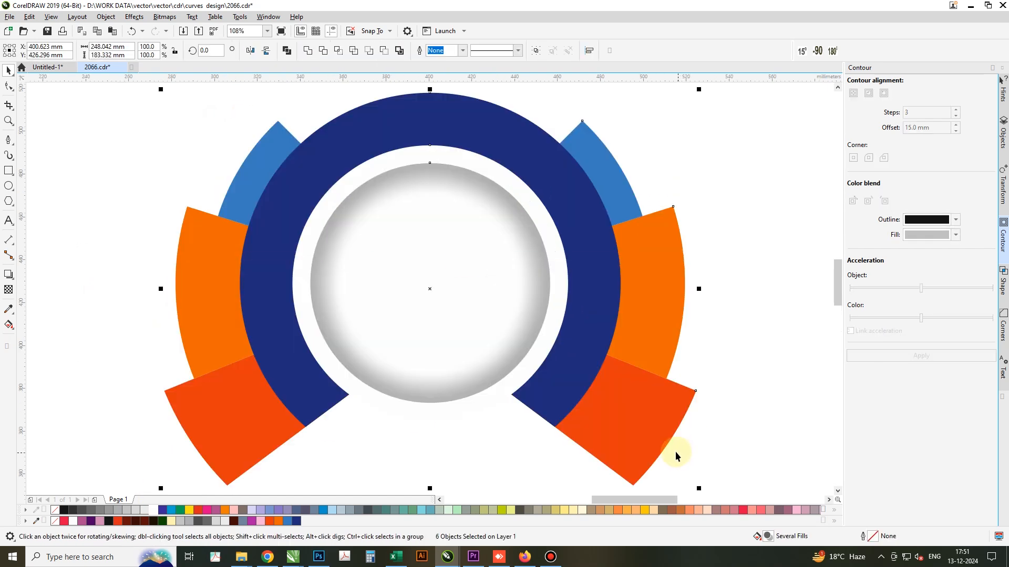